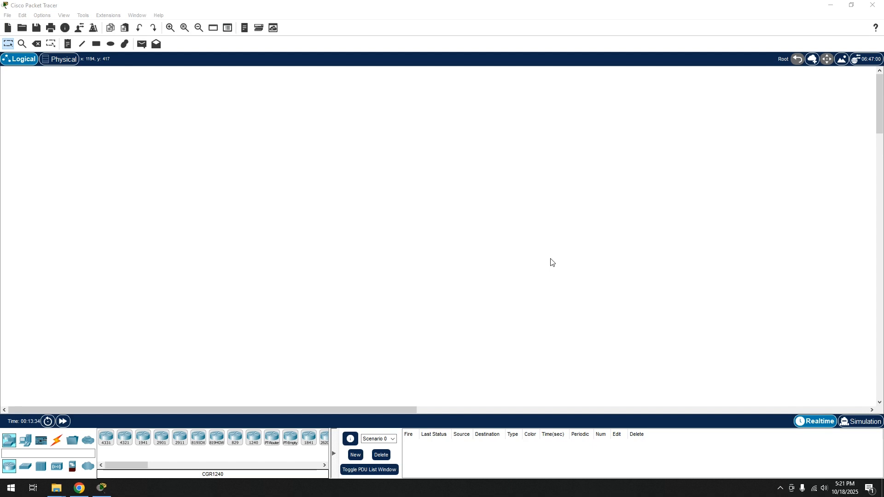
Place two 2911 routers side by side in the workspace, leaving a wide gap between them
click(179, 437)
click(161, 241)
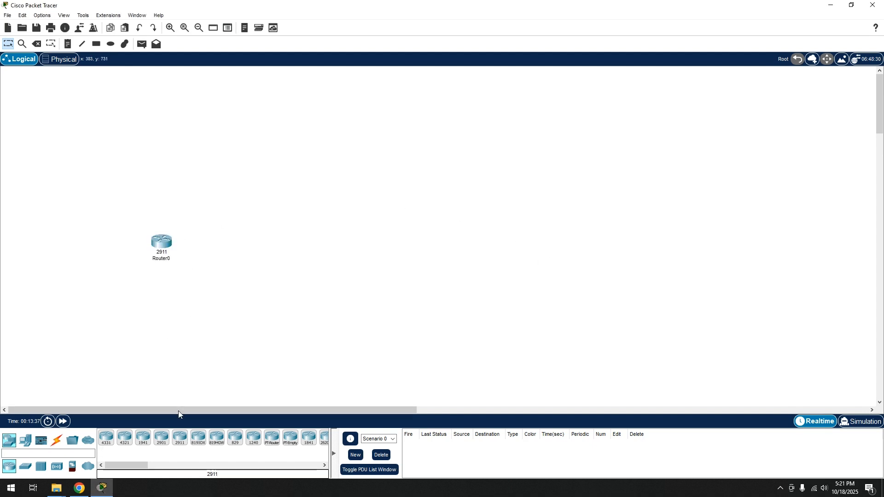
click(180, 437)
click(394, 237)
Connect Router0 to Router1 with an automatically chosen connection type and shift Router1 slightly downward
click(57, 439)
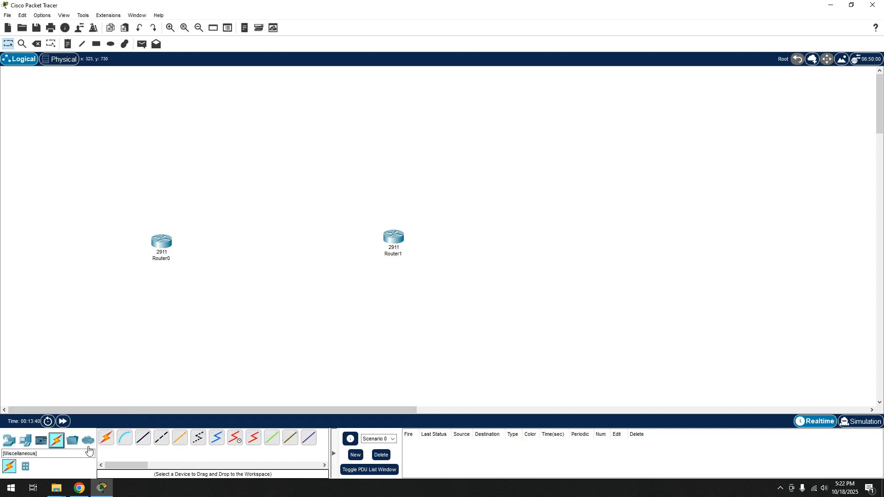
click(105, 437)
click(157, 246)
click(393, 238)
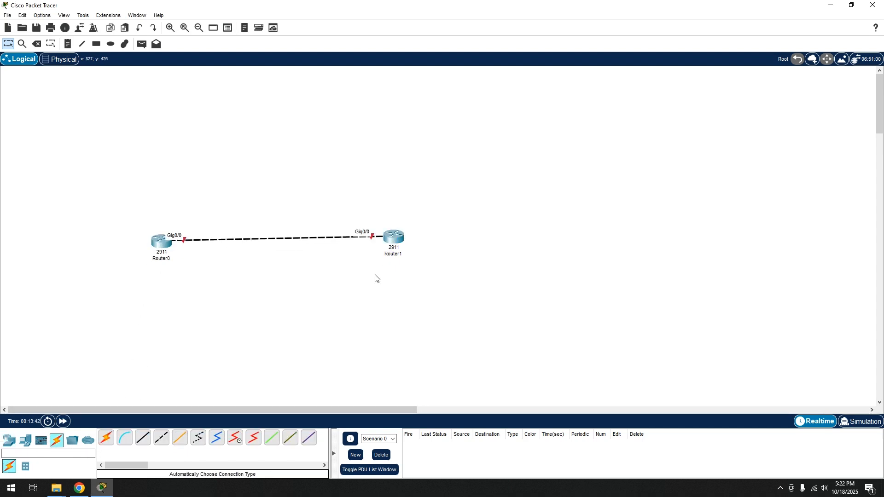
drag(89, 178, 505, 290)
drag(399, 241, 403, 253)
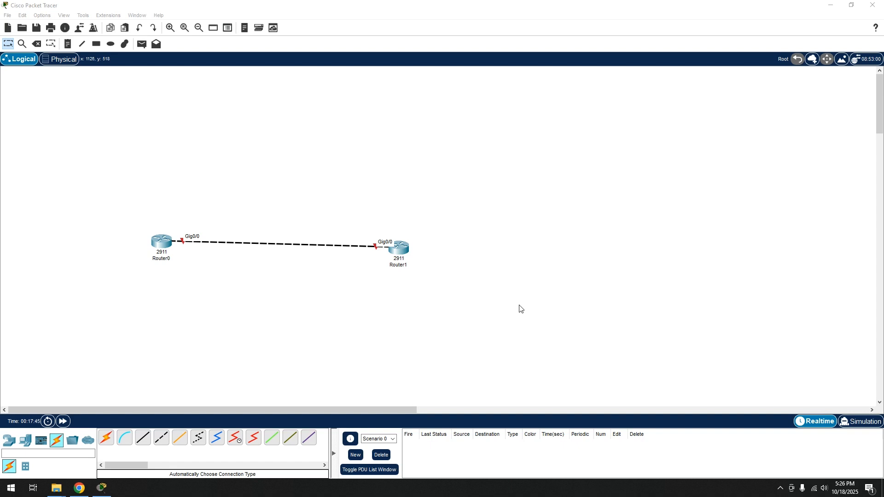
click(82, 157)
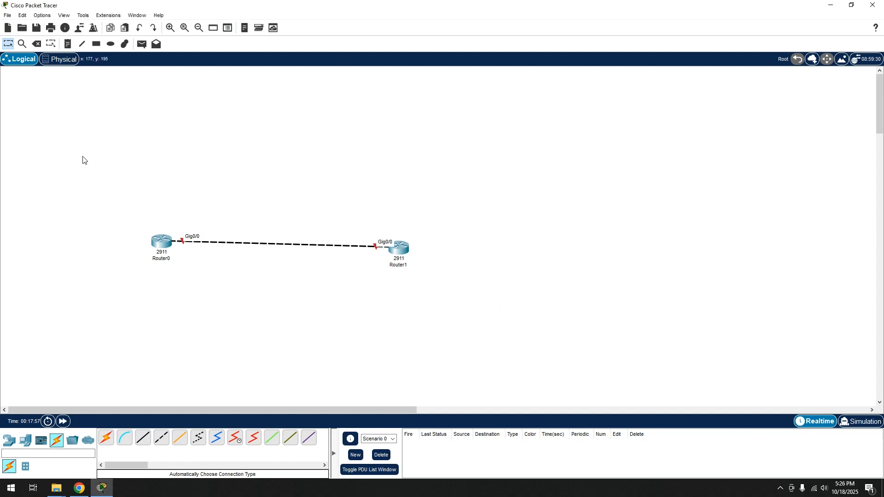
Add four PCs, one above and one below each router, on the outer side of the router pair
click(25, 441)
click(106, 438)
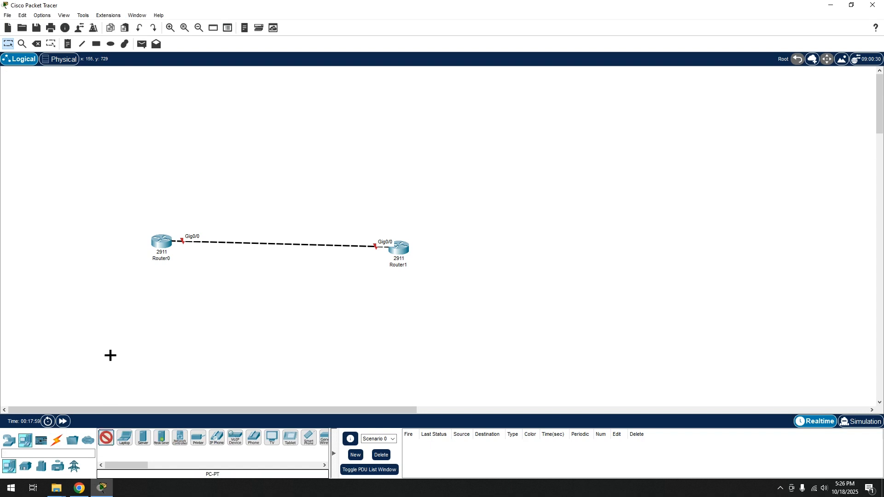
click(63, 193)
click(106, 438)
click(60, 298)
click(106, 440)
click(509, 194)
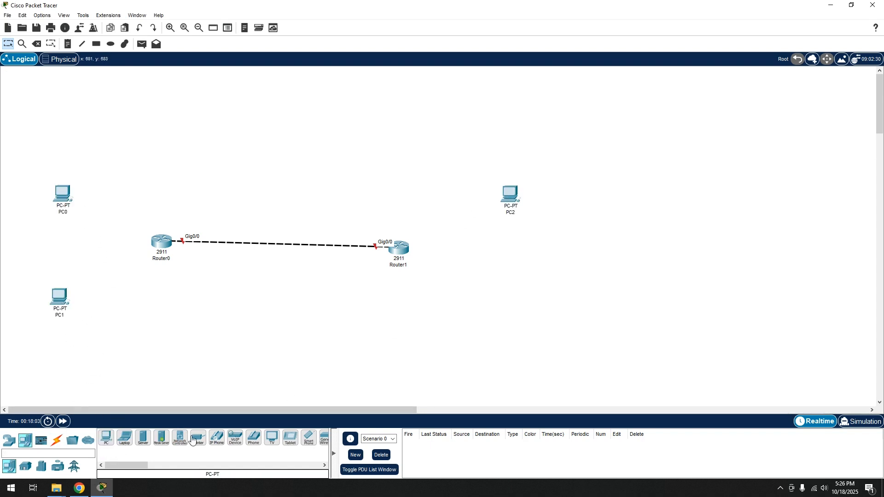
click(106, 438)
click(514, 317)
Cable PC1 and PC0 to Router0 using the automatic connection type
click(56, 441)
click(106, 438)
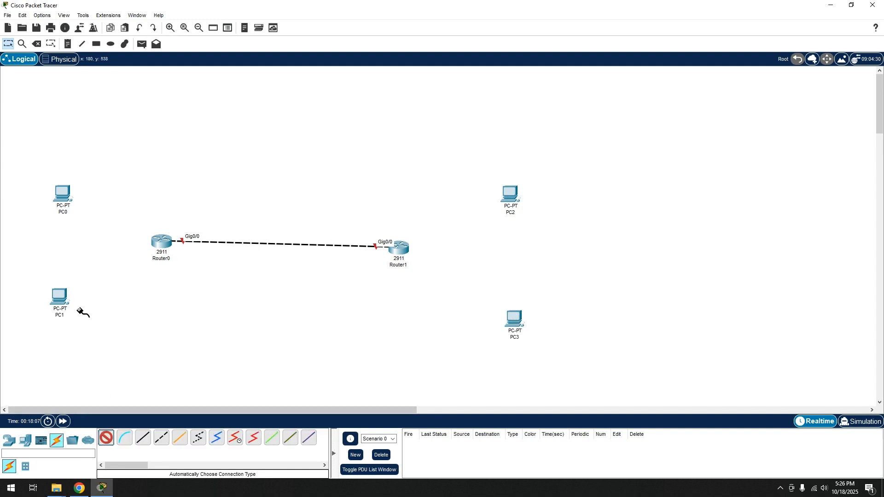
click(59, 297)
click(162, 244)
click(106, 438)
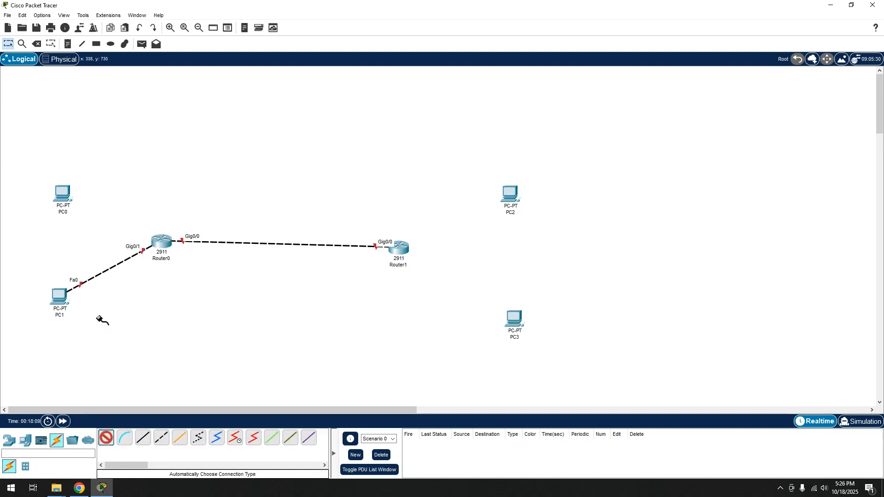
click(61, 195)
click(161, 239)
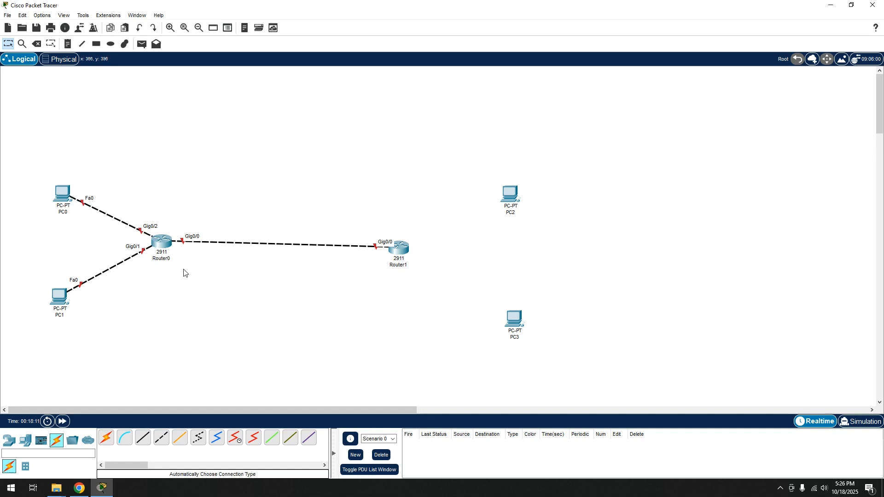
Cable Router1 to PC2 and PC3 using the automatic connection type
click(106, 438)
click(398, 247)
click(509, 195)
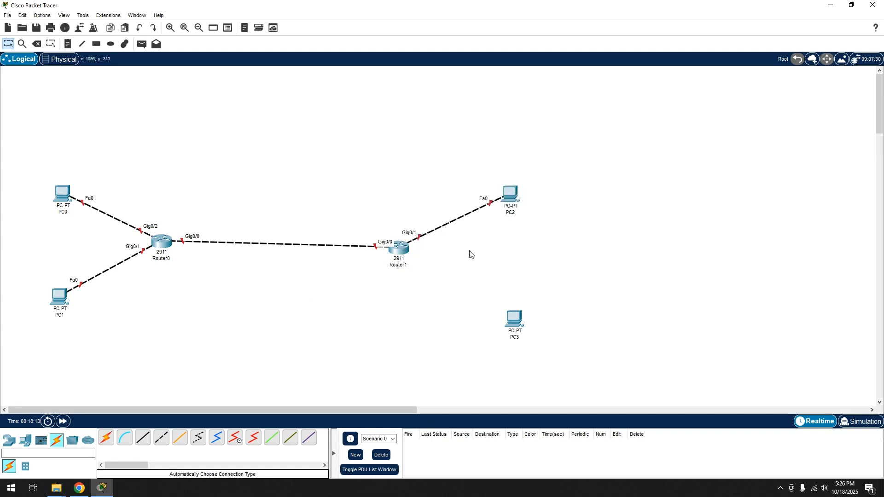
click(106, 437)
click(399, 248)
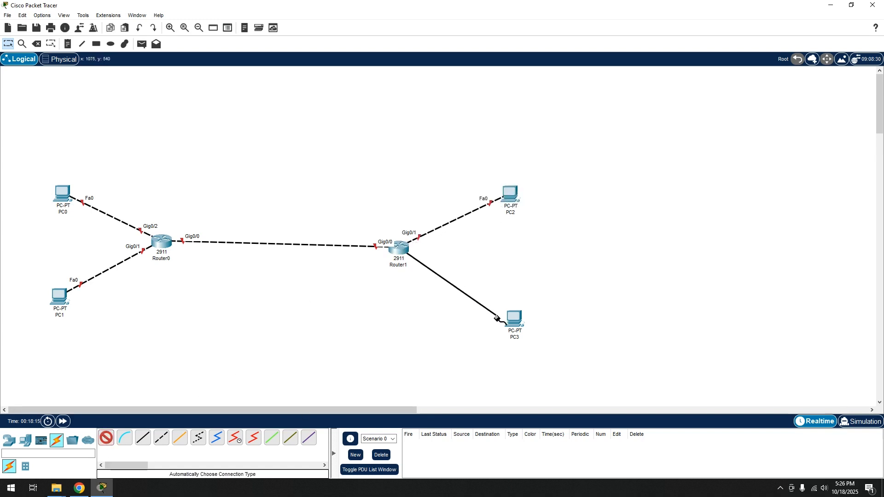
click(509, 322)
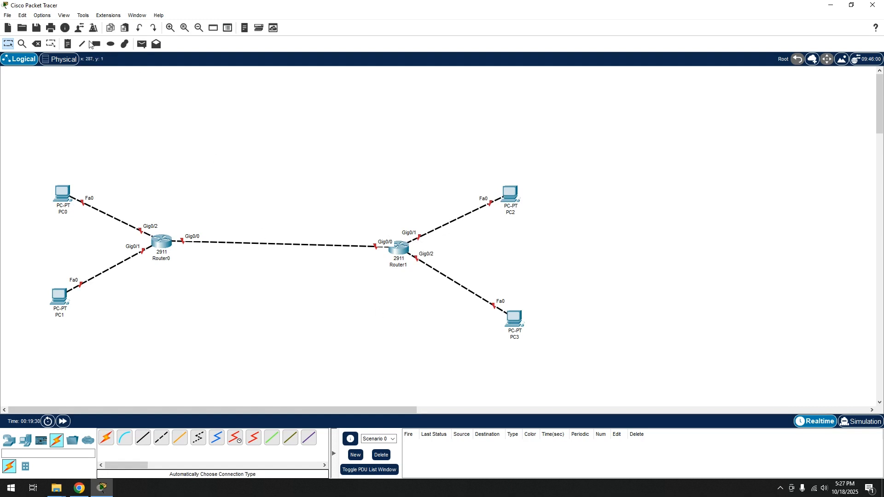
Add the note 192.168.1.0/24 between PC0 and PC1 and the note 192.168.2.0/24 between PC2 and PC3
click(67, 44)
click(51, 247)
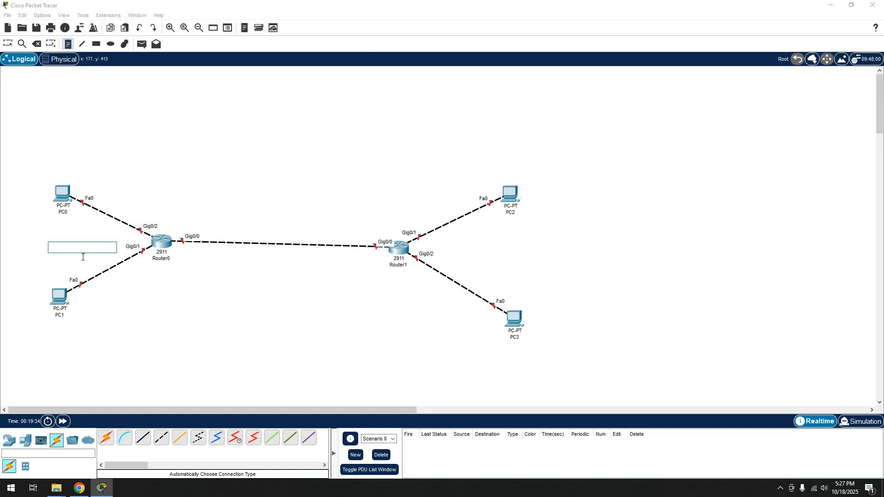
text(192.168.1.0/24)
click(463, 248)
text(192.)
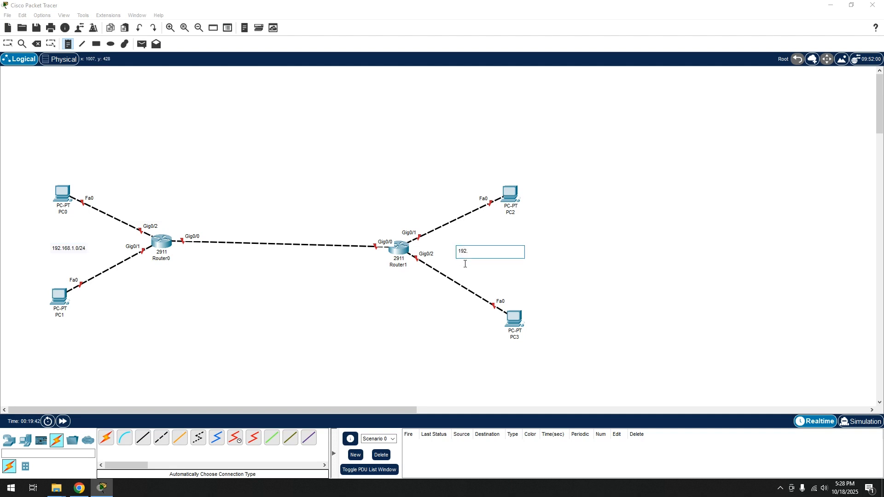
text(168.2.0/24)
key(Escape)
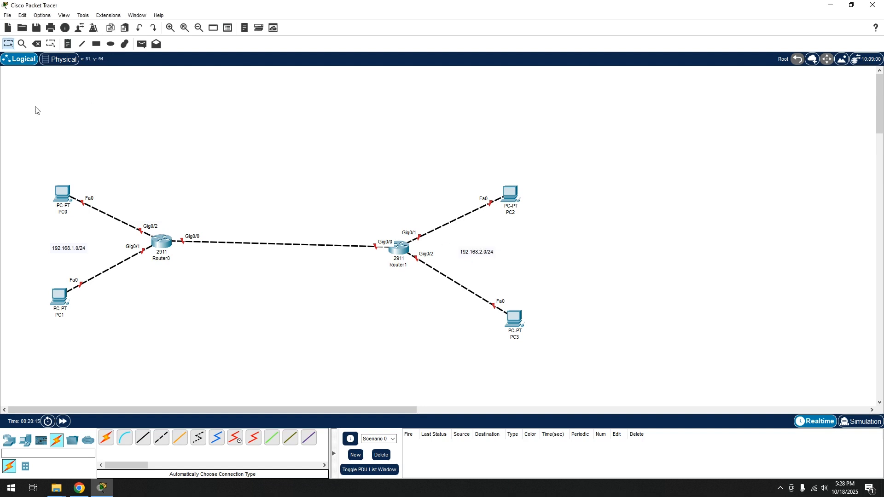
Give PC0 the static IPv4 address 192.168.1.10 with the subnet mask 255.255.255.0
click(64, 192)
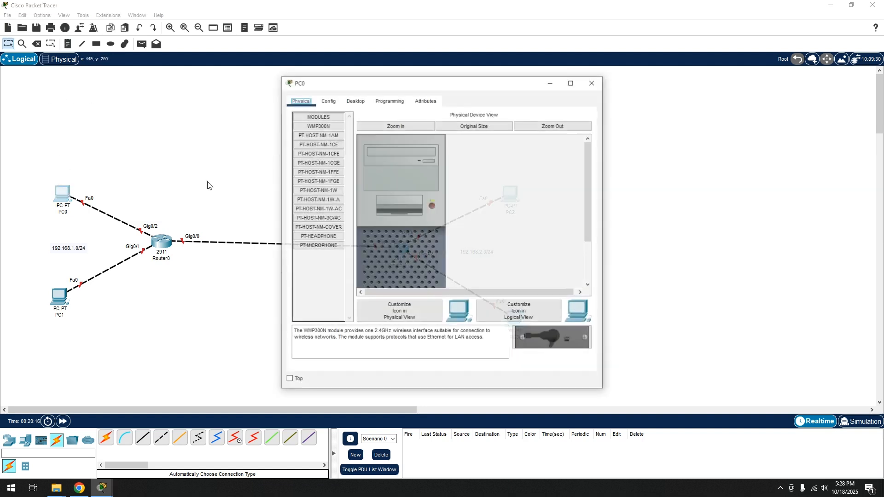
click(330, 102)
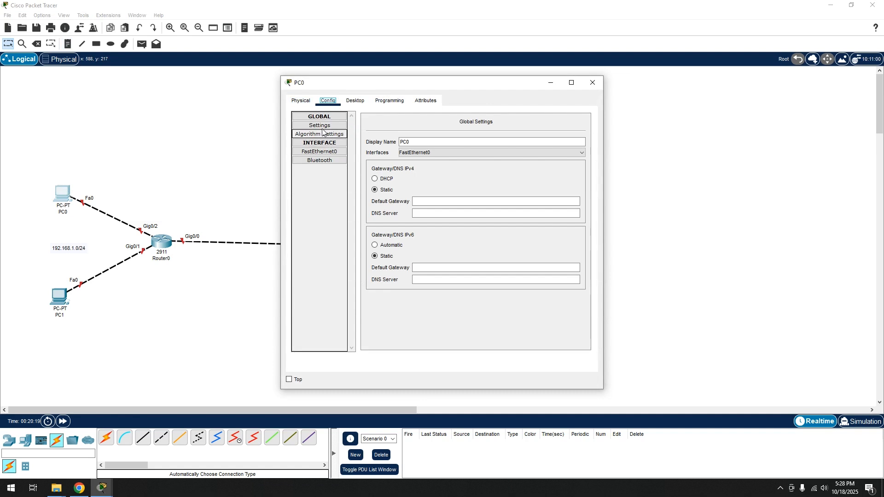
click(355, 101)
click(318, 138)
click(479, 165)
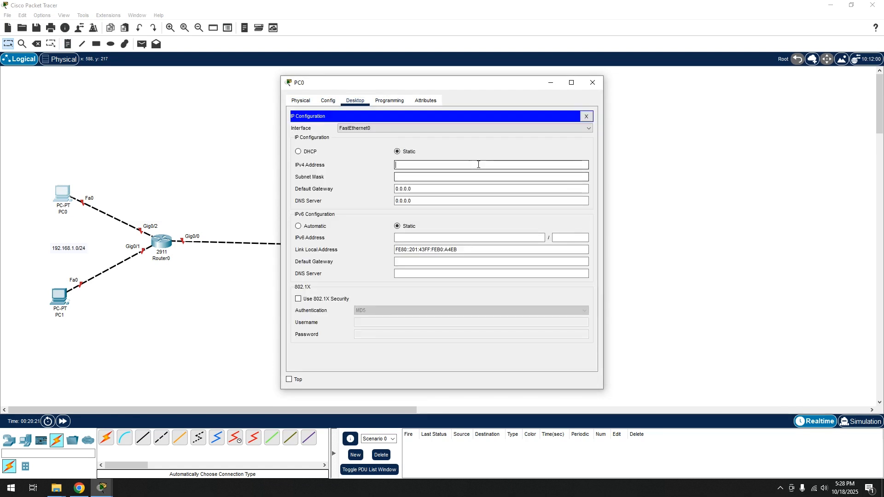
text(192.168)
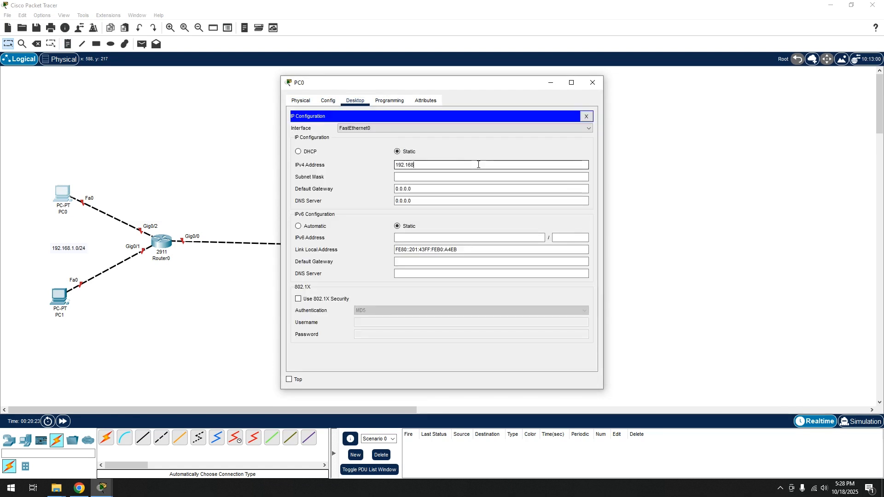
text(.1.10)
key(Tab)
Set PC0's default gateway to 192.168.1.1 and close its configuration
key(Tab)
text(192)
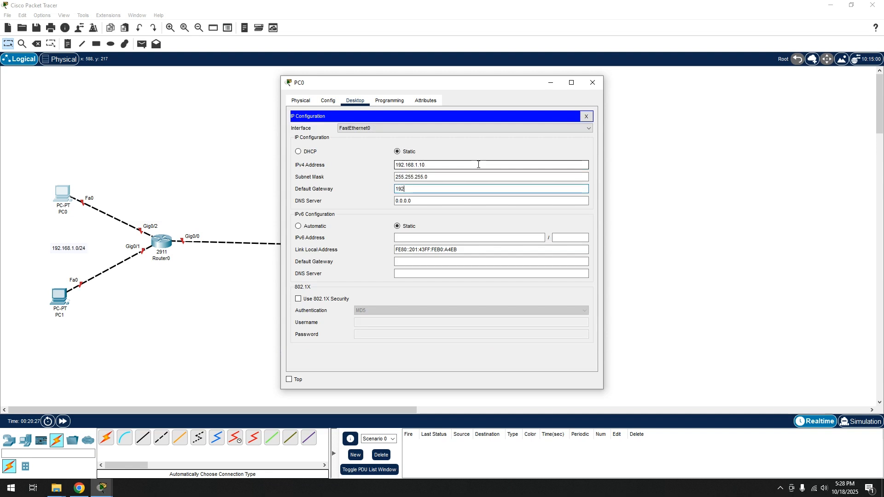
text(.168.1.1)
drag(422, 190, 415, 189)
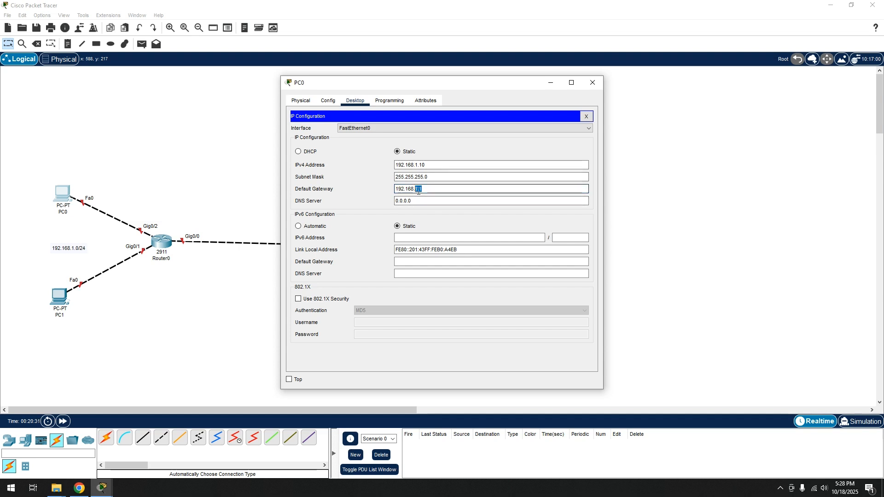
click(423, 189)
key(Escape)
key(Escape)
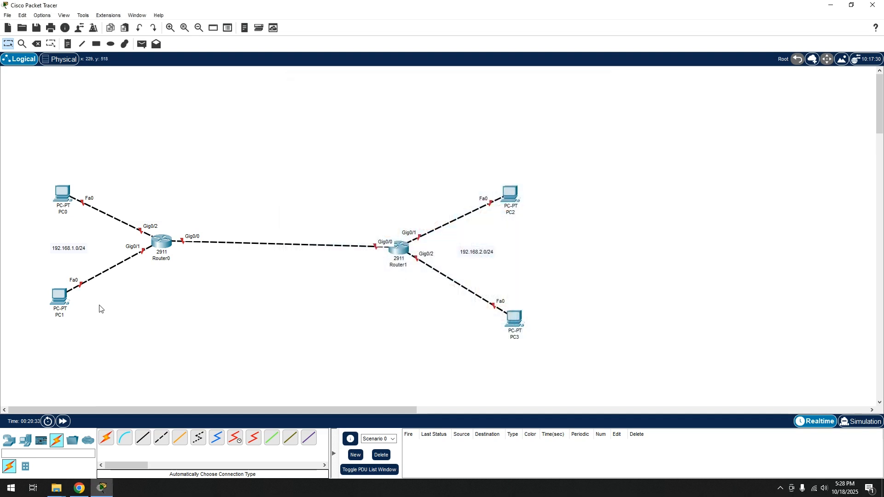
Configure PC1 with the static IPv4 address 192.168.1.11, subnet mask 255.255.255.0 and default gateway 192.168.1.1
click(58, 296)
click(361, 101)
click(327, 142)
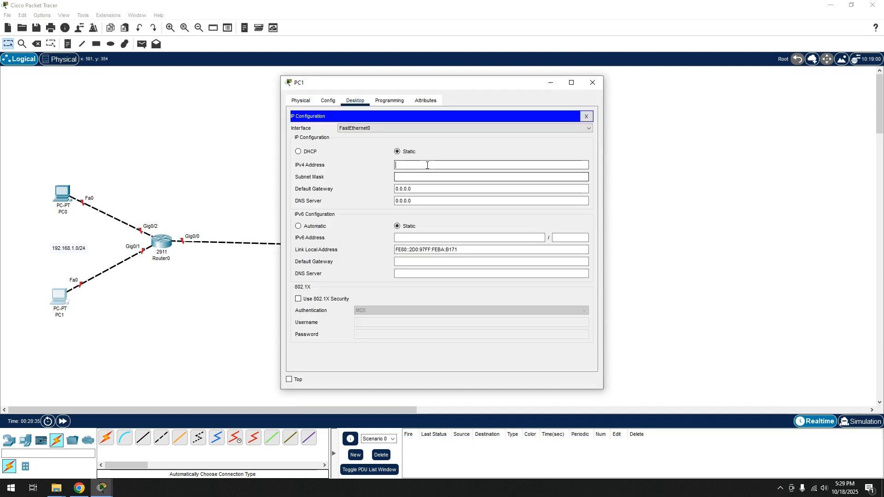
click(426, 165)
text(192.168.1.)
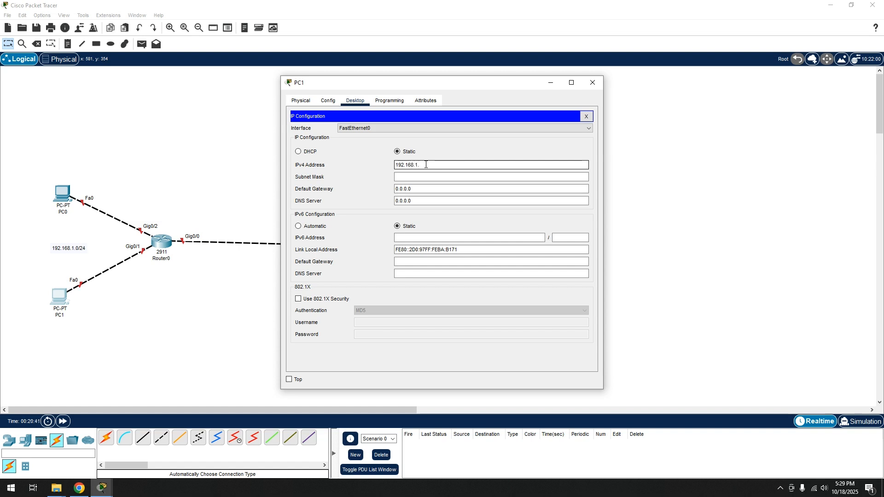
text(11)
key(Tab)
key(Tab)
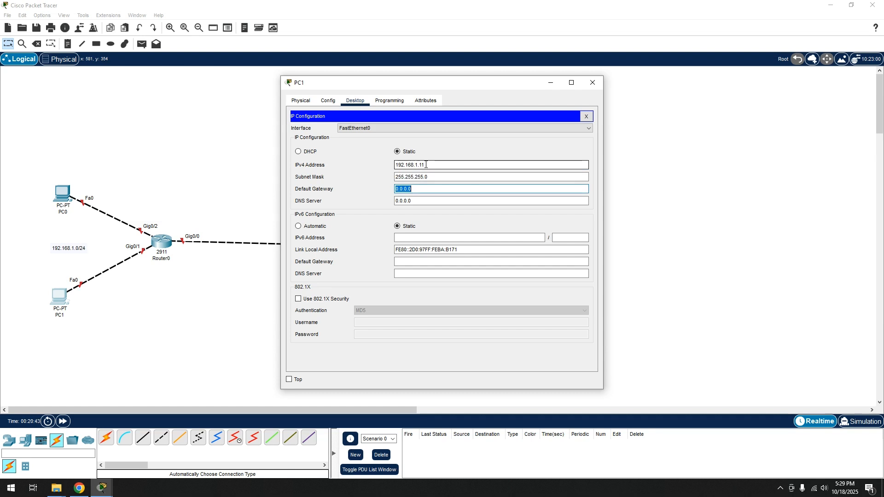
text(192.168.1.1)
key(Escape)
key(Escape)
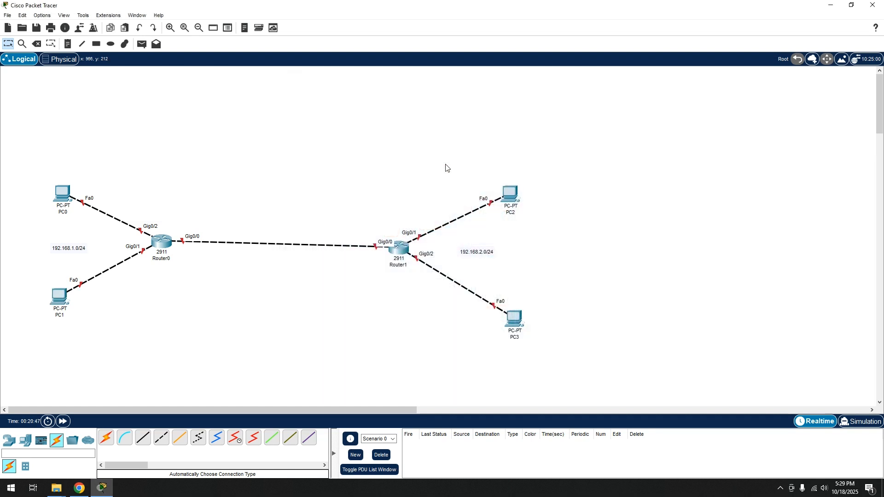
Give PC2 the static IPv4 address 192.168.2.10 with the subnet mask 255.255.255.0
click(510, 193)
drag(460, 88, 716, 90)
click(586, 103)
click(613, 103)
click(593, 140)
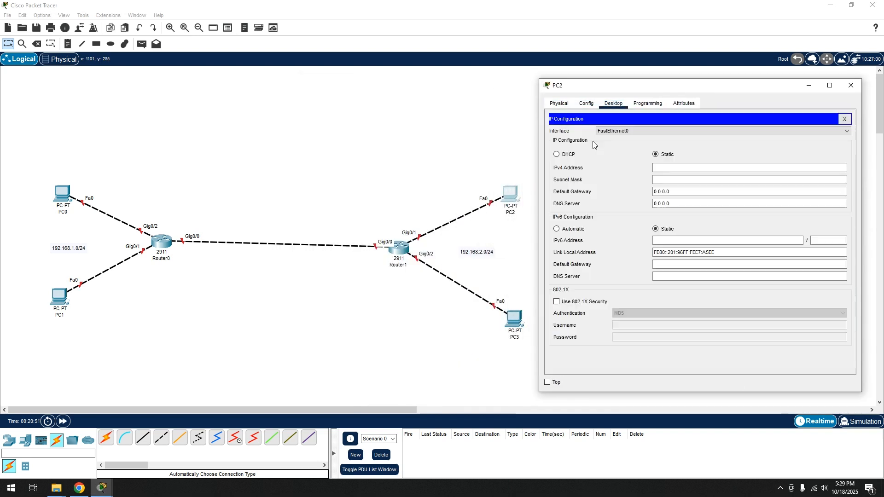
click(658, 168)
text(192.1)
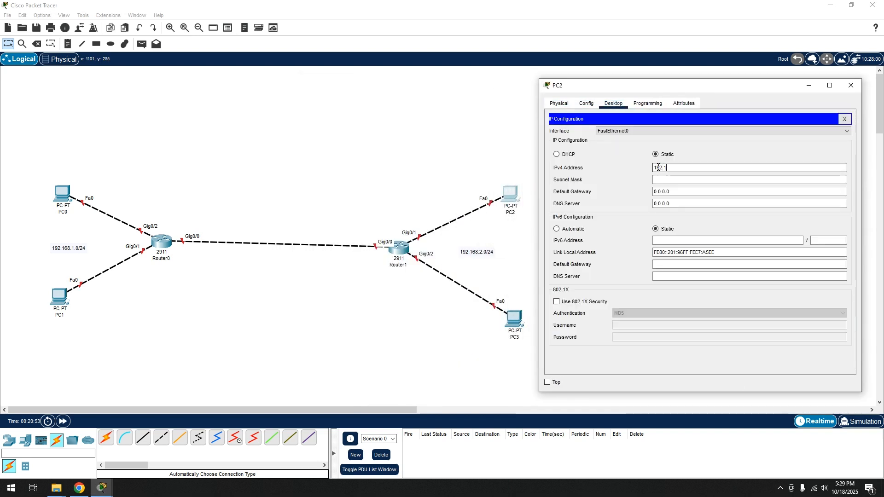
text(68.2.10)
key(Tab)
Set PC2's default gateway to 192.168.2.1 and close its configuration
text(1)
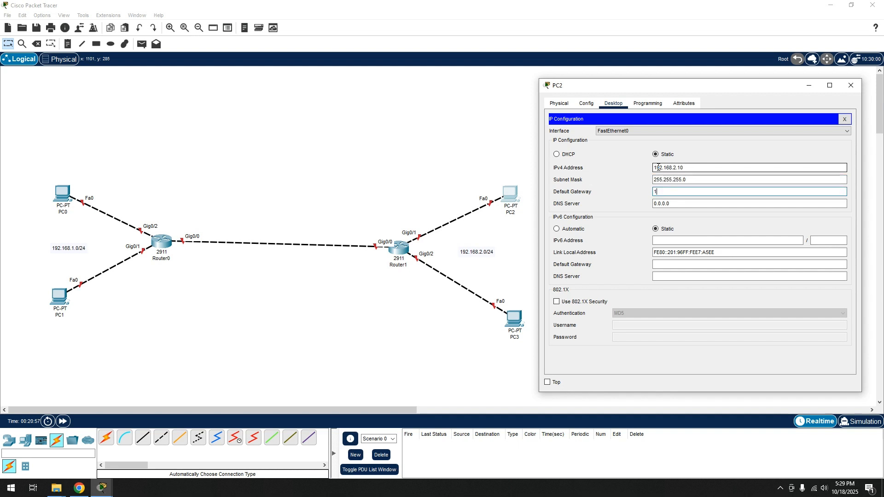
text(92.168.2.1)
click(845, 119)
click(851, 86)
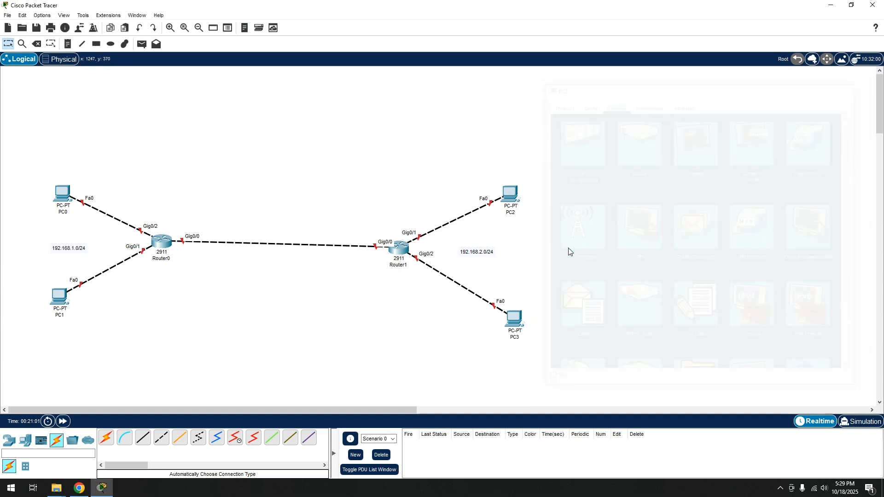
Give PC3 the static IPv4 address 192.168.2.11 with the subnet mask 255.255.255.0
click(514, 318)
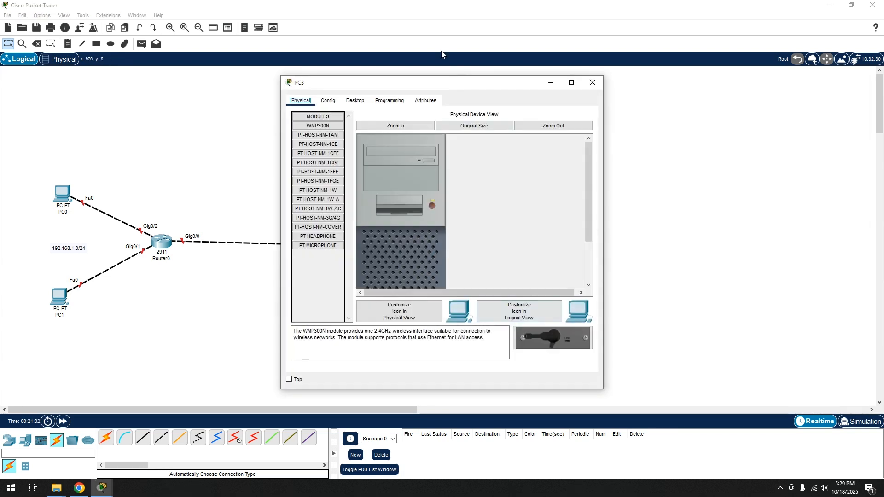
click(355, 101)
click(327, 101)
click(354, 100)
click(323, 122)
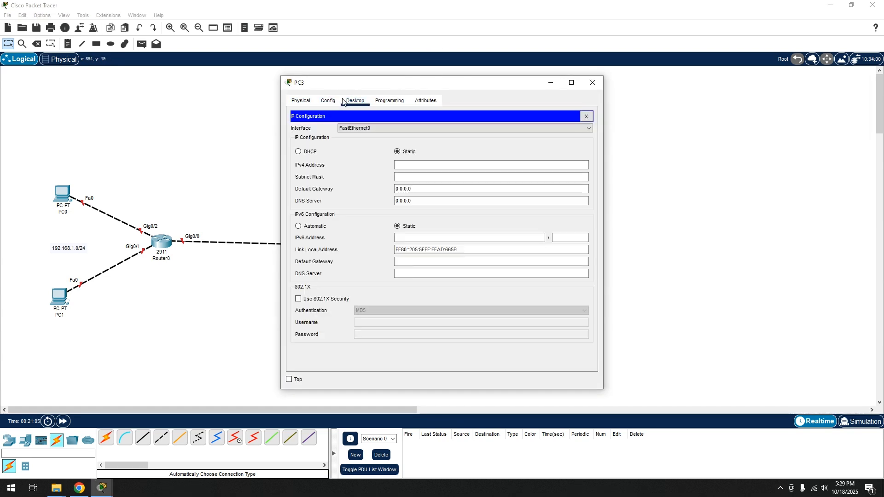
click(406, 164)
text(192.1)
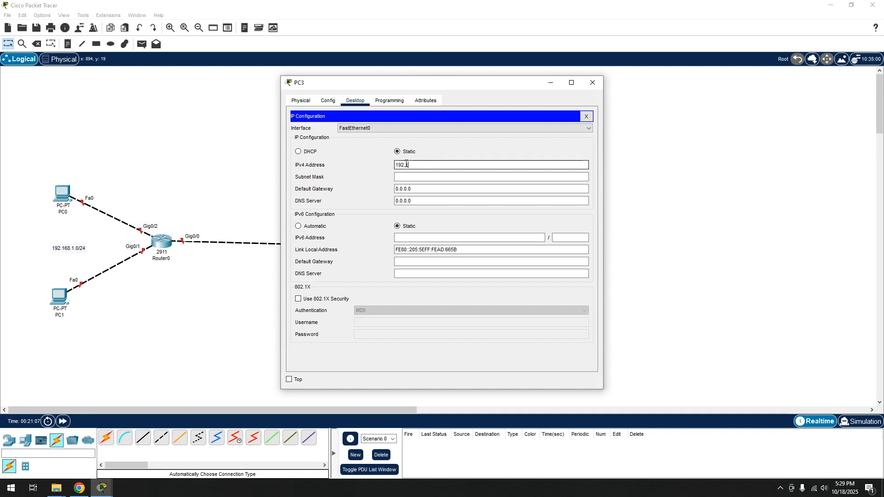
text(68.2.11)
key(Tab)
key(Tab)
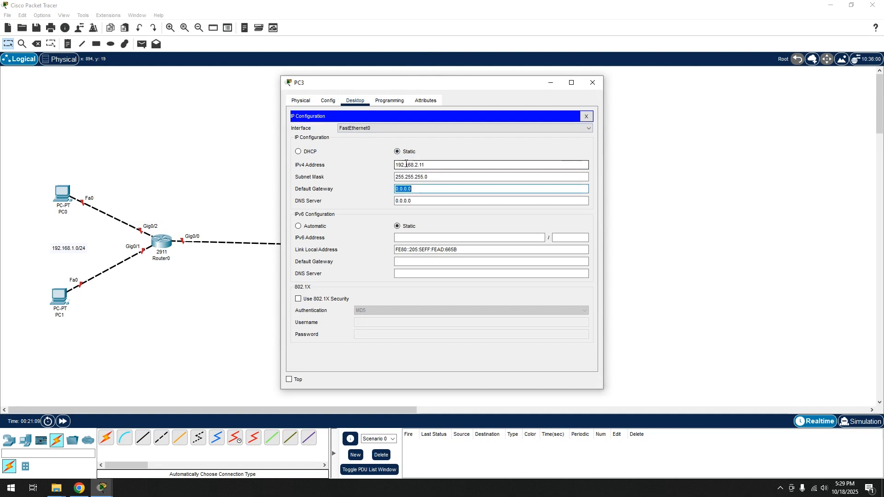
Set PC3's default gateway to 192.168.2.1 and close its configuration
text(192.168.2.1)
key(Escape)
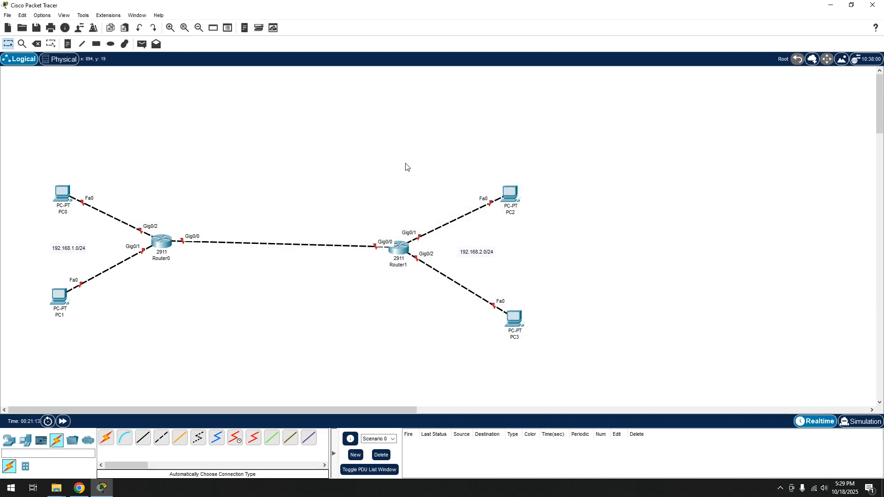
Add the note 192.168.3.0 above the link between Router0 and Router1
click(67, 44)
click(238, 218)
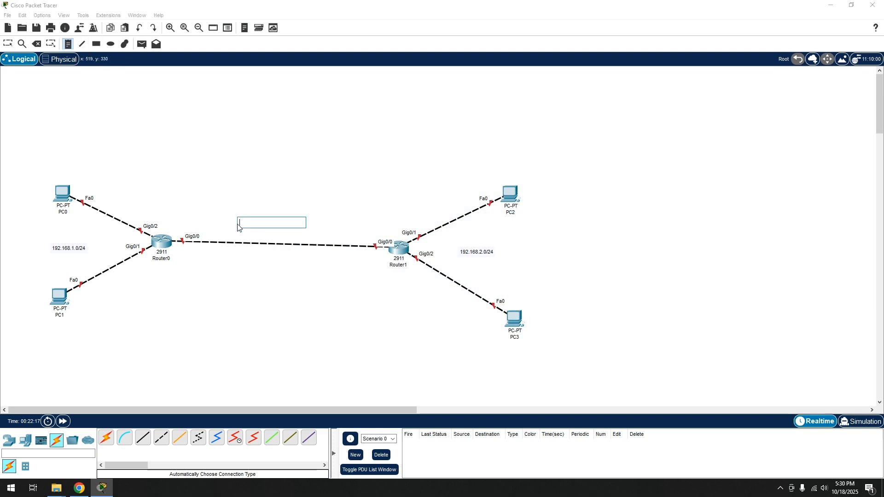
text(192)
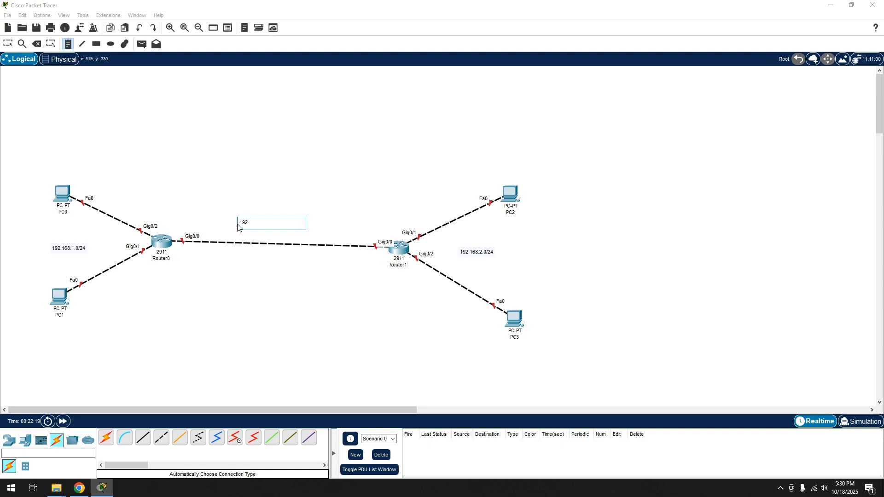
text(.168.3.0)
key(Escape)
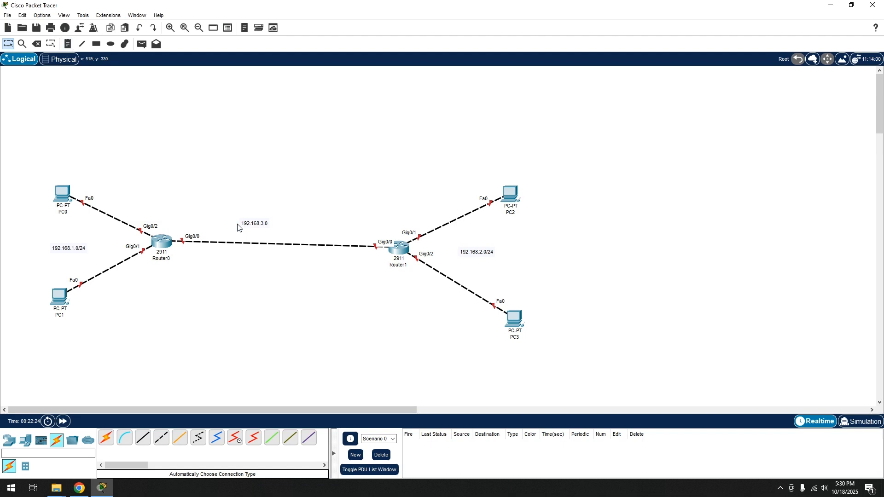
drag(251, 226, 264, 233)
click(258, 213)
Open Router0's command line and decline the initial configuration dialog
double_click(161, 241)
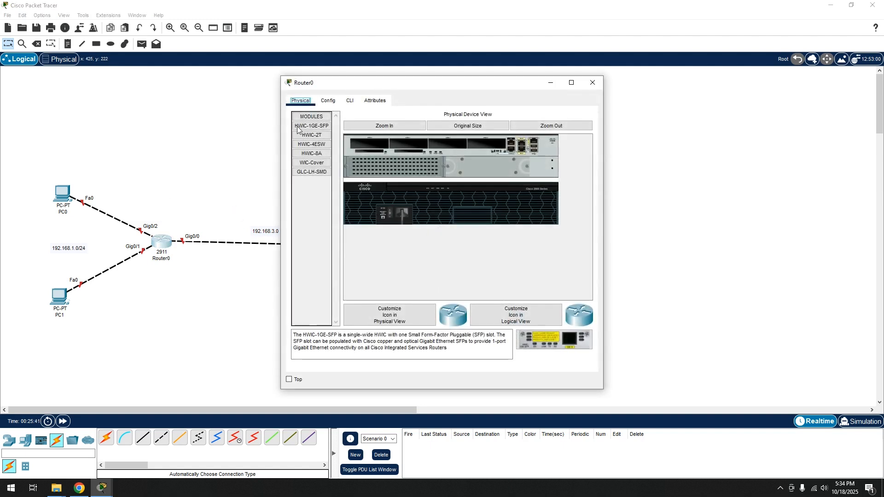
drag(354, 89, 577, 87)
click(479, 100)
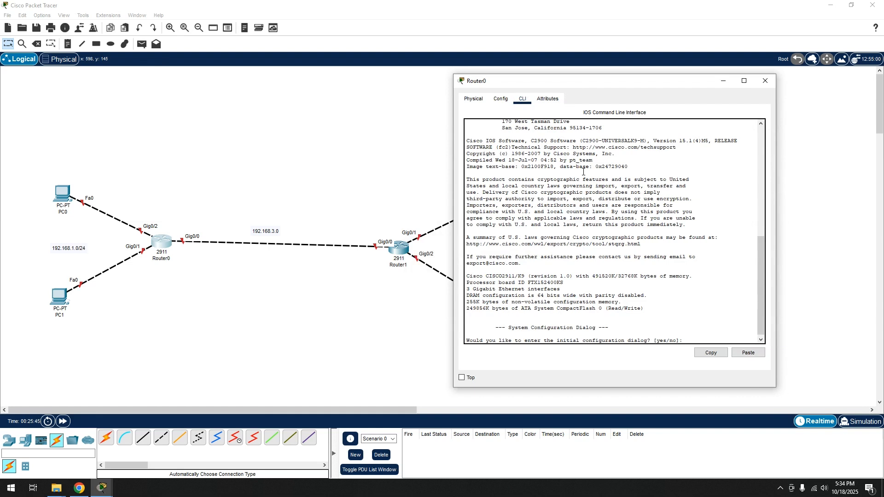
text(no)
key(Return)
key(Return)
key(Return)
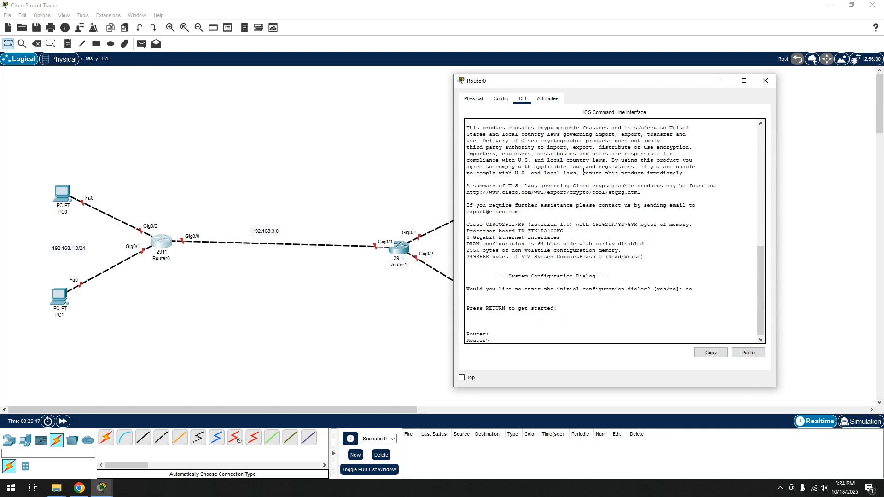
Enter global configuration mode on Router0 and select interface GigabitEthernet 0/2
text(en)
key(Return)
text(conf t)
key(Return)
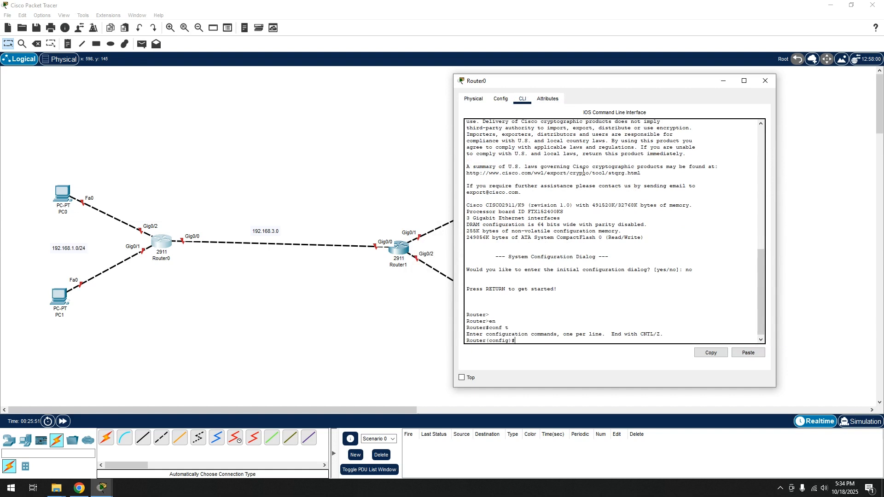
text(ubt g)
key(Tab)
key(BackSpace)
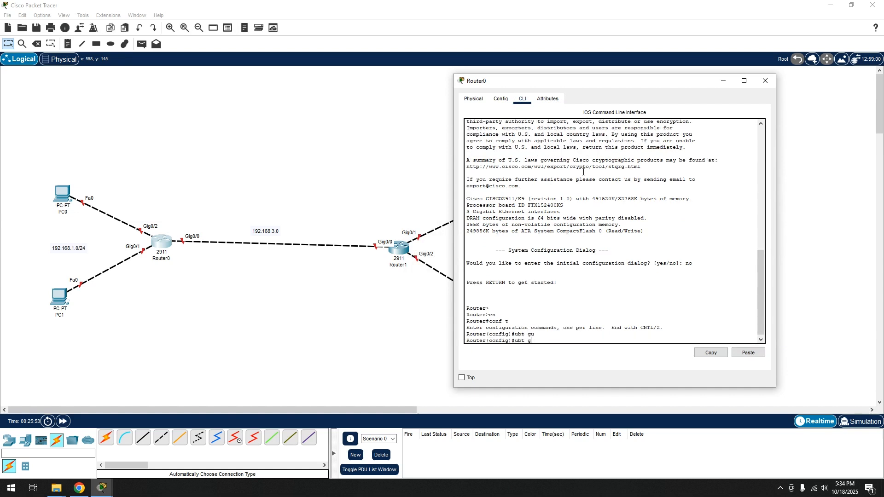
key(BackSpace)
key(BackSpace)
key(BackSpace)
text(int gi)
key(Tab)
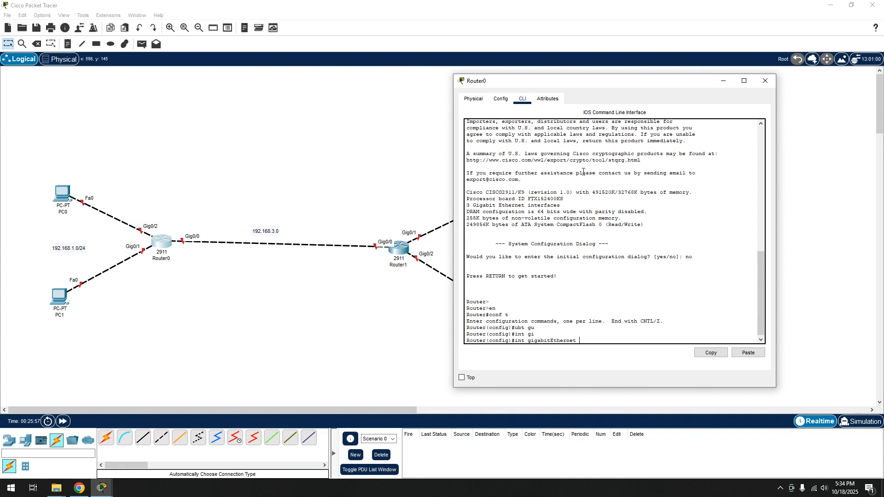
text(0/2)
key(Return)
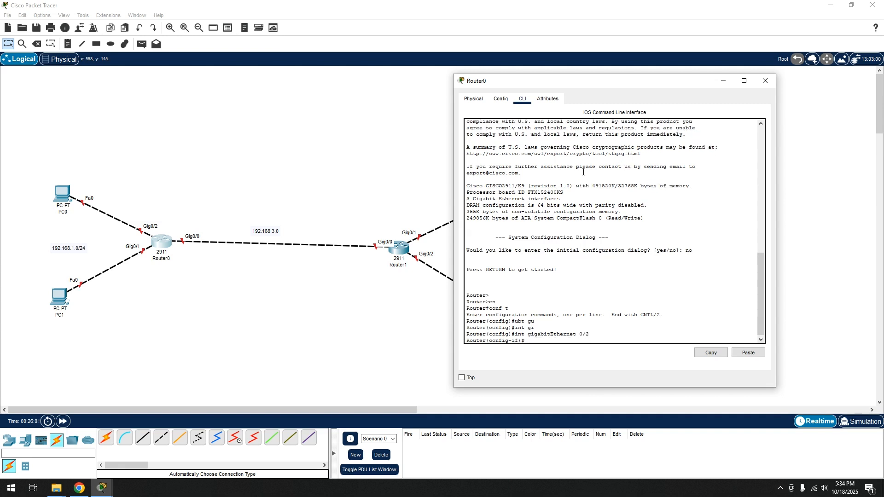
Assign 192.168.1.1 with mask 255.255.255.0 to Router0's GigabitEthernet 0/2 and enable the interface
text(ip add)
key(Tab)
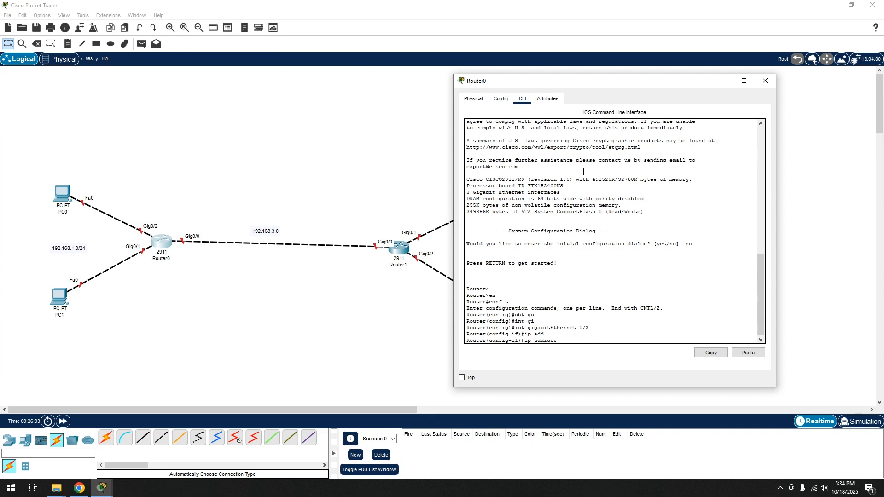
text(192.168.1.1 255.255.255.0)
key(Return)
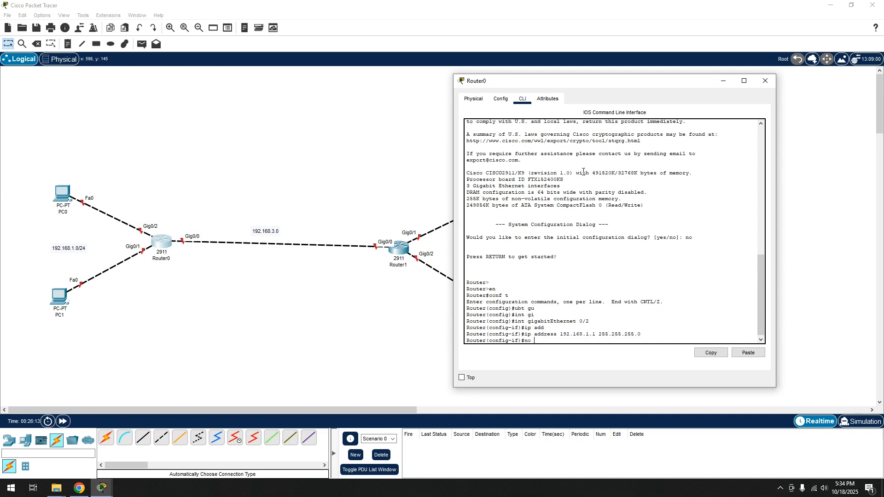
text(shut)
key(Tab)
key(Return)
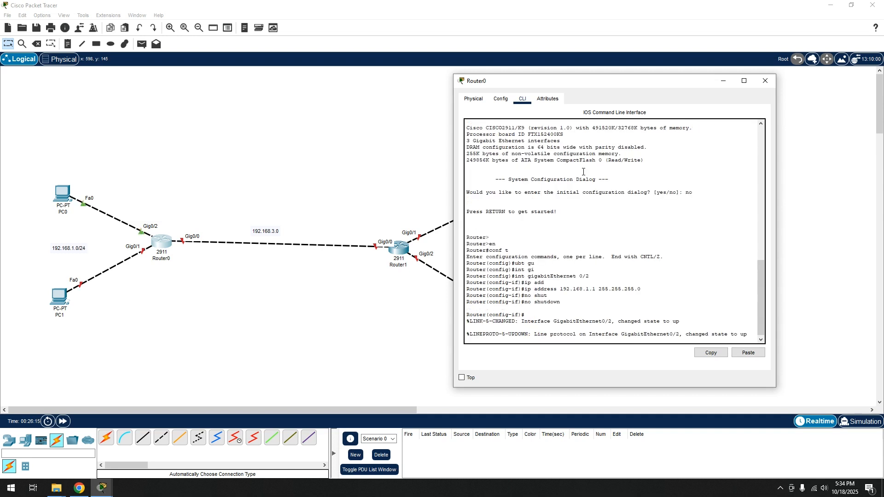
key(Return)
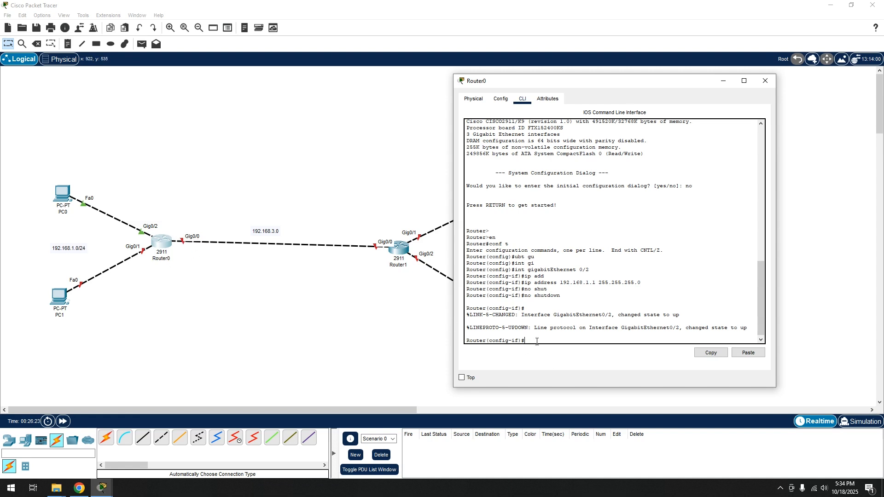
Switch to Router0's GigabitEthernet 0/0 and assign it the address 192.168.3.1 with mask 255.255.255.0
text(exit)
key(Return)
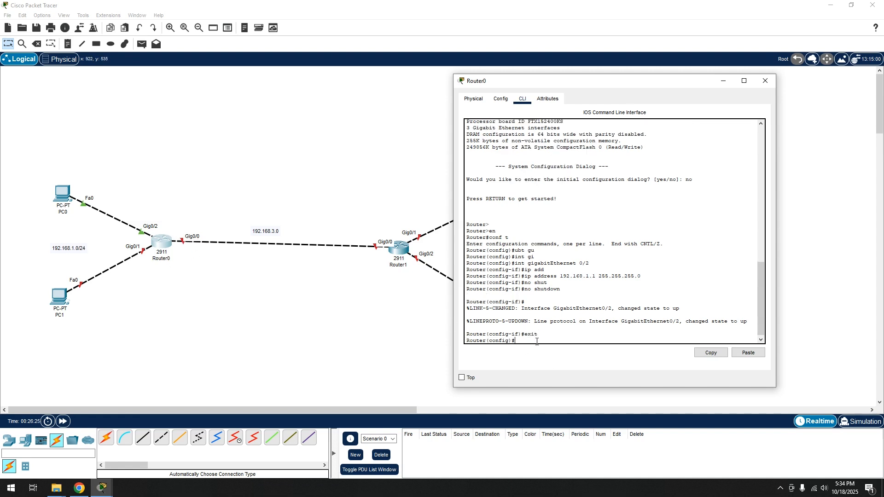
text(int gi)
key(Tab)
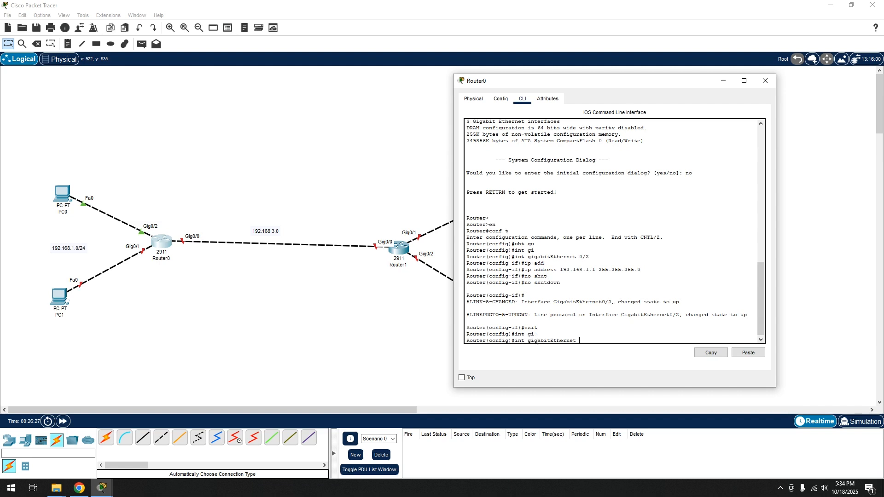
text(0/0)
key(Return)
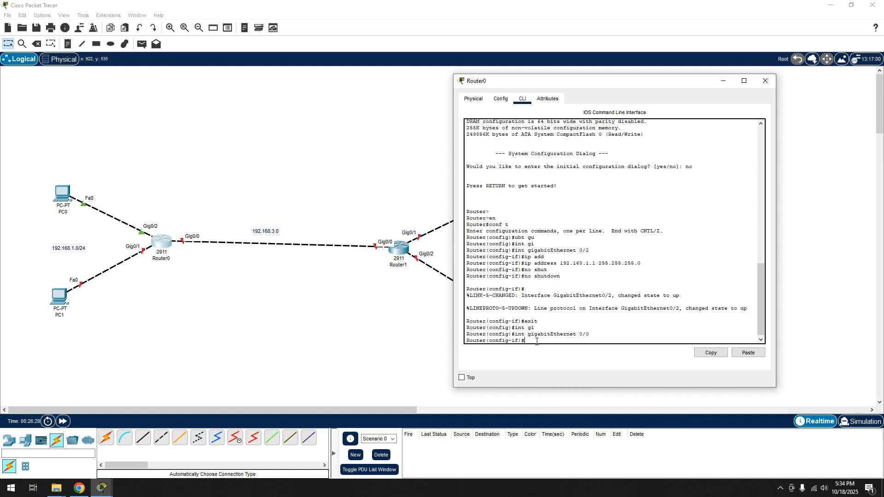
text(ip add)
key(Tab)
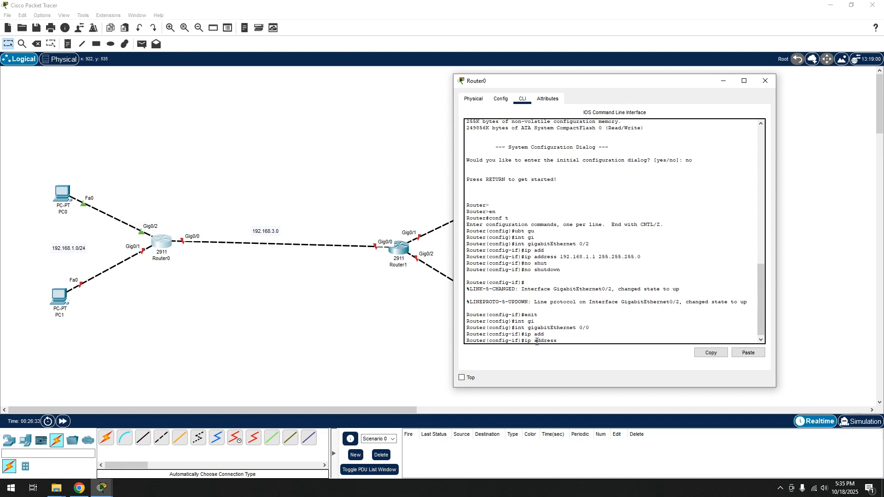
text(192.168)
text(.3.1 255.255.255.0)
key(Return)
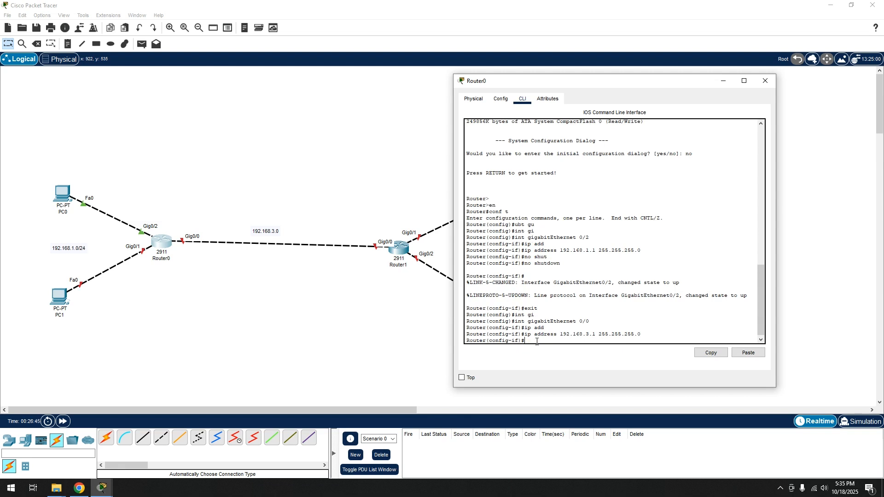
Enable Router0's GigabitEthernet 0/0, save the running configuration and close the router's window
text(no shut)
key(Tab)
key(Return)
key(Return)
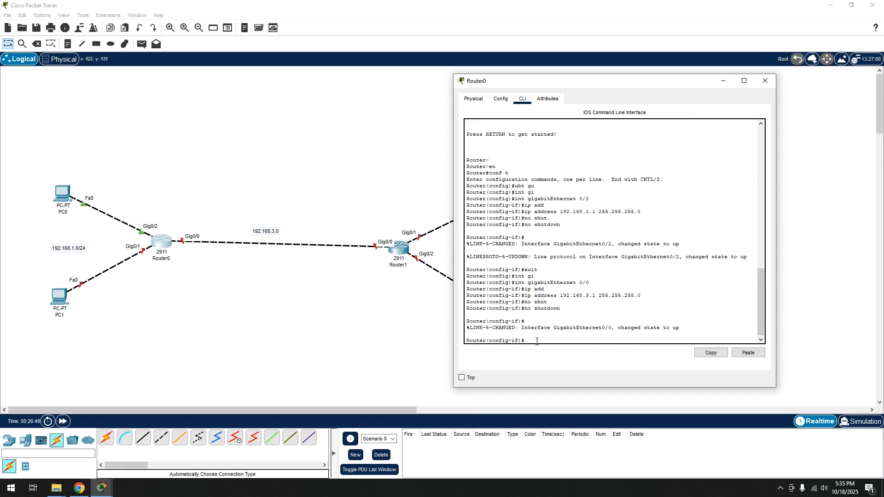
text(do wr)
key(Return)
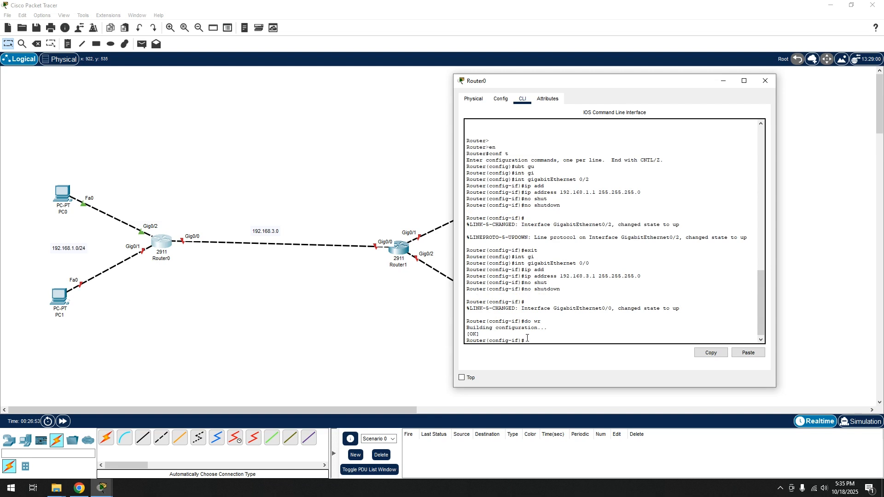
click(765, 80)
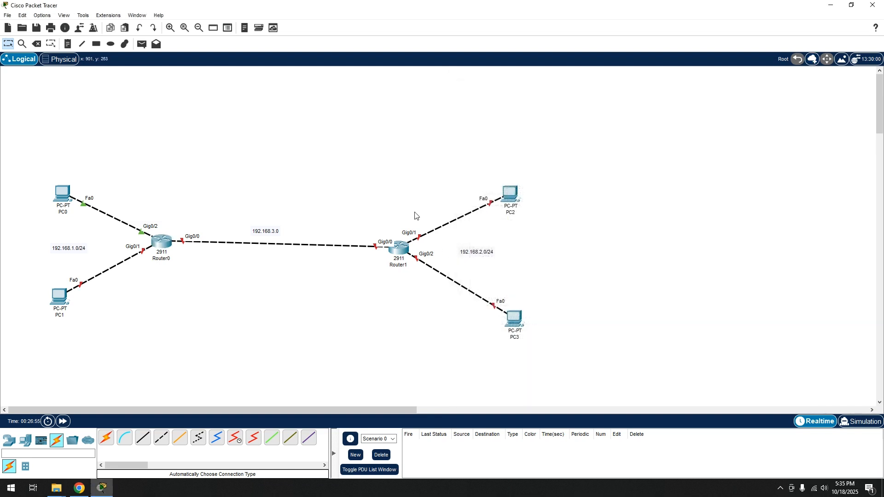
Open Router1's command line and enter global configuration mode
click(402, 251)
drag(389, 80, 664, 87)
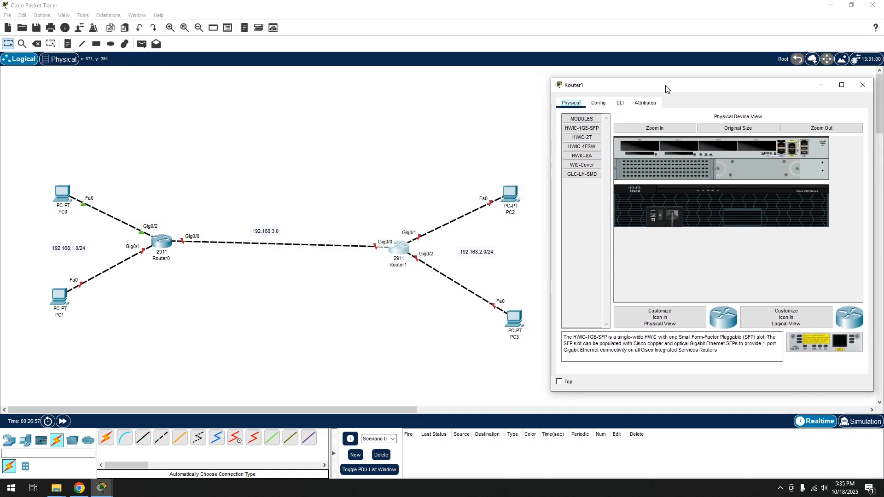
click(598, 103)
click(620, 104)
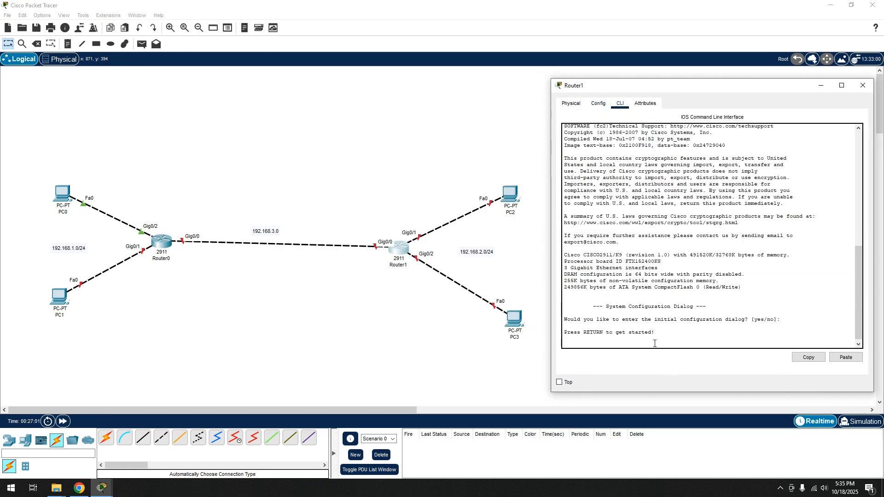
key(Return)
text(en)
key(Return)
text(con)
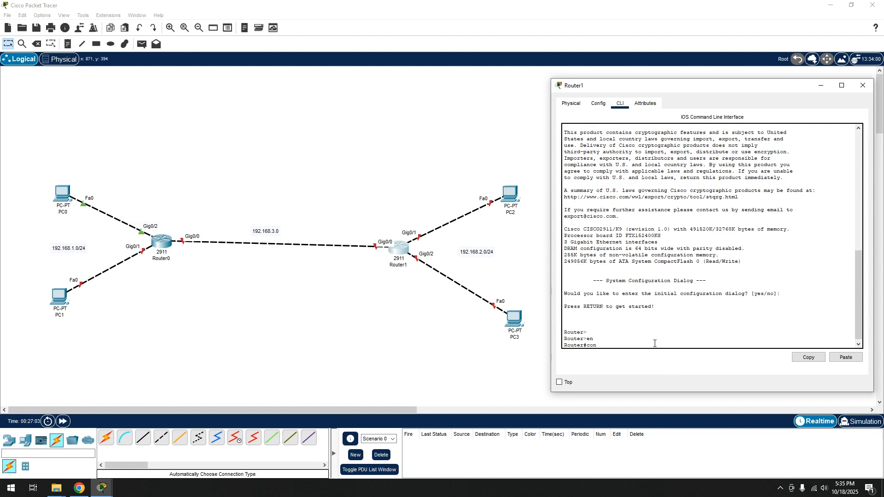
text(f t)
key(Return)
key(Return)
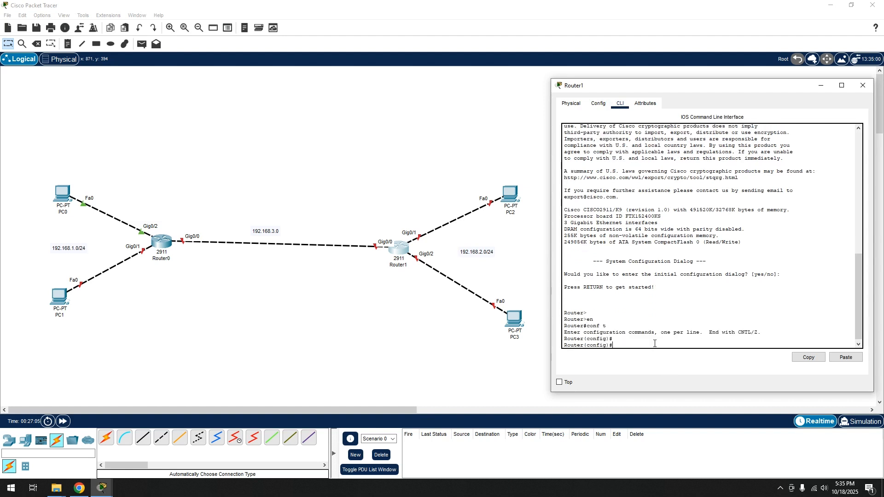
Assign the address 192.168.3.2 with mask 255.255.255.0 to Router1's GigabitEthernet 0/0
text(int gi)
key(Tab)
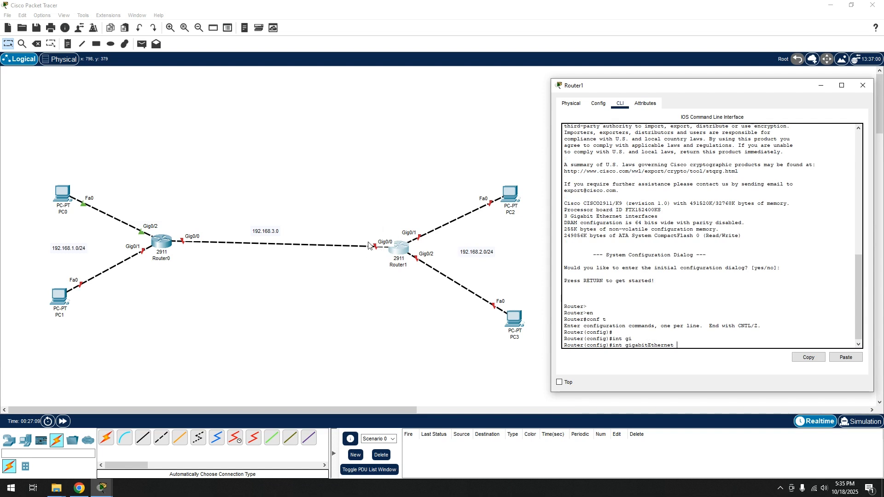
text(0/0)
key(Return)
text(ip ad)
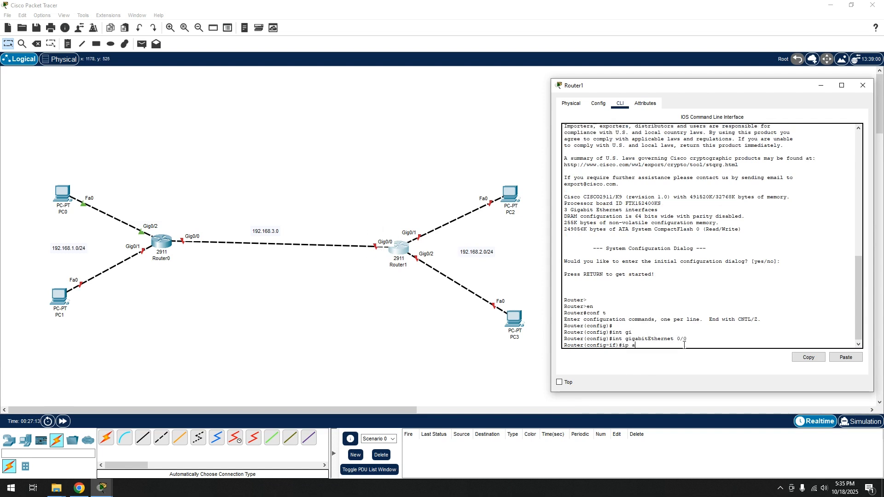
key(Tab)
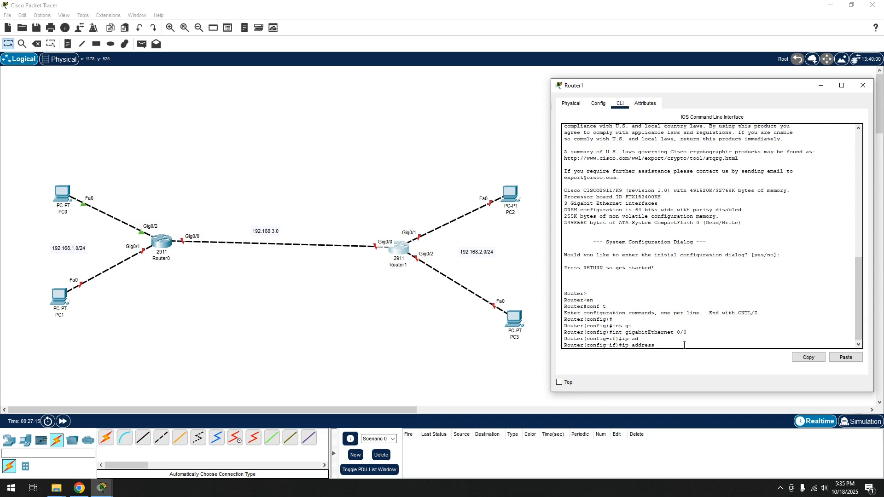
text(192.168.3.2 255.255.255.0)
key(Return)
Enable Router1's GigabitEthernet 0/0 interface and save the router's configuration
text(no shut)
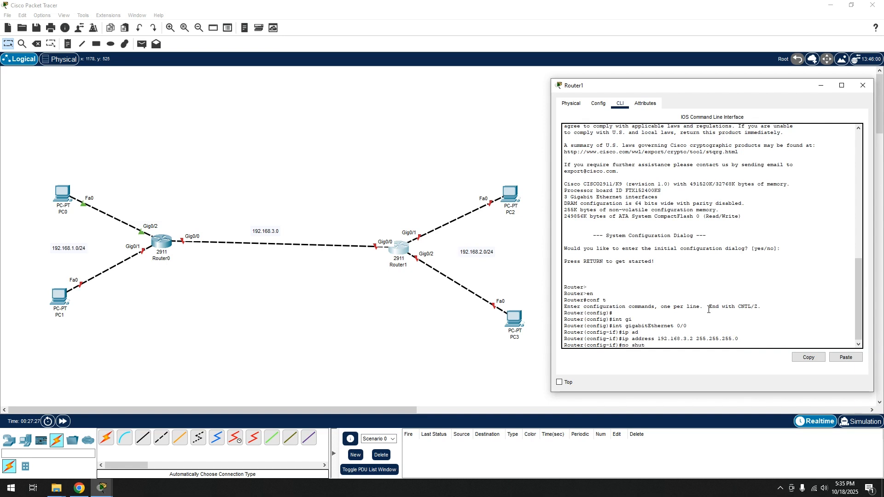
key(Tab)
key(Return)
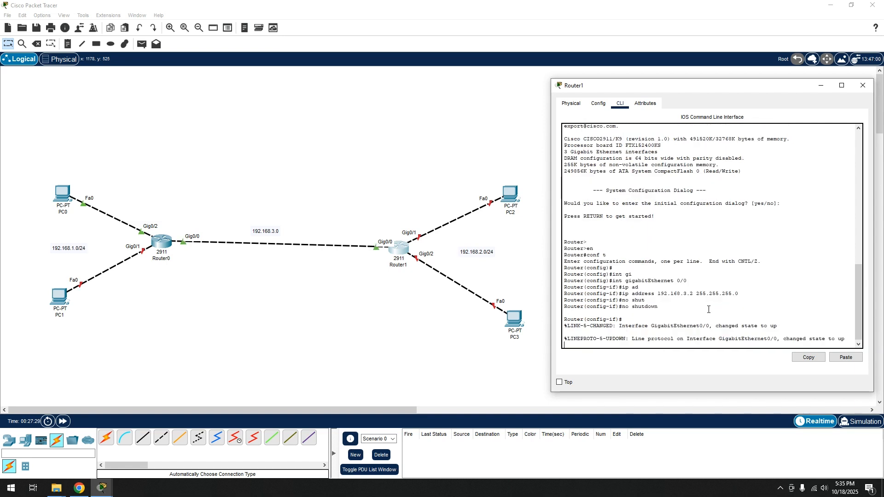
key(Return)
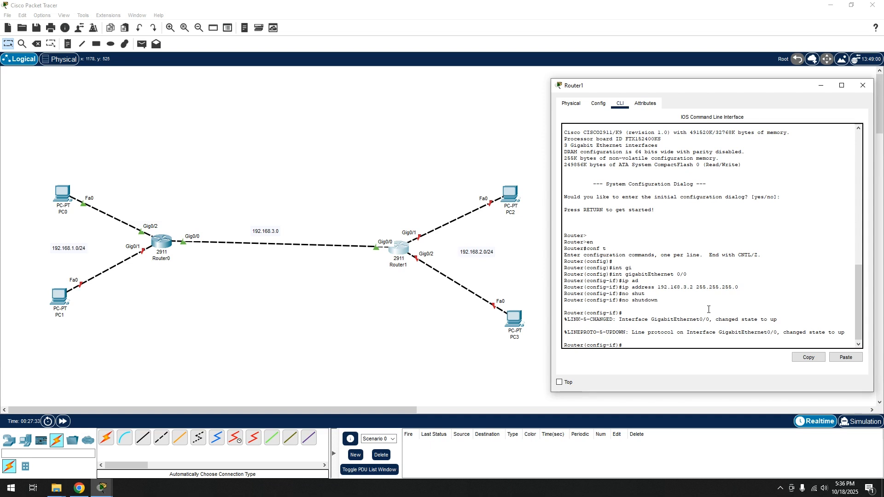
text(do wr)
key(Return)
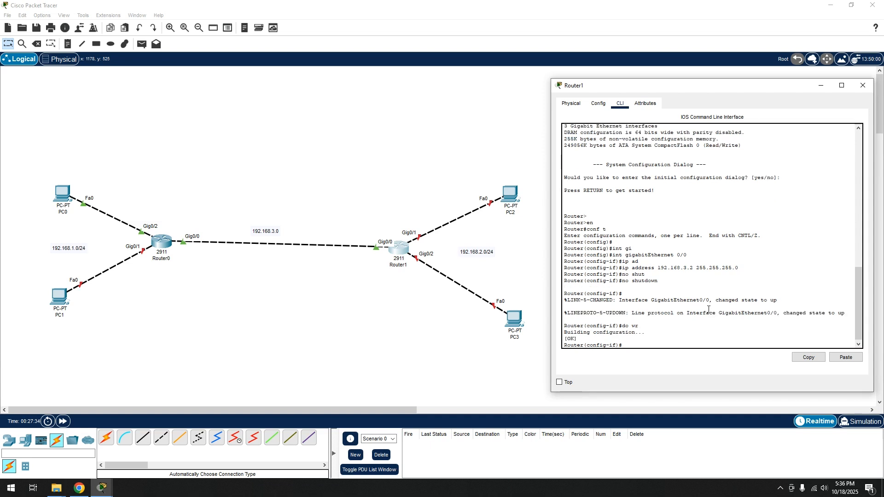
Leave Router1's GigabitEthernet 0/0 interface configuration and enter the configuration of GigabitEthernet 0/1
key(Return)
text(er(config-if)#e)
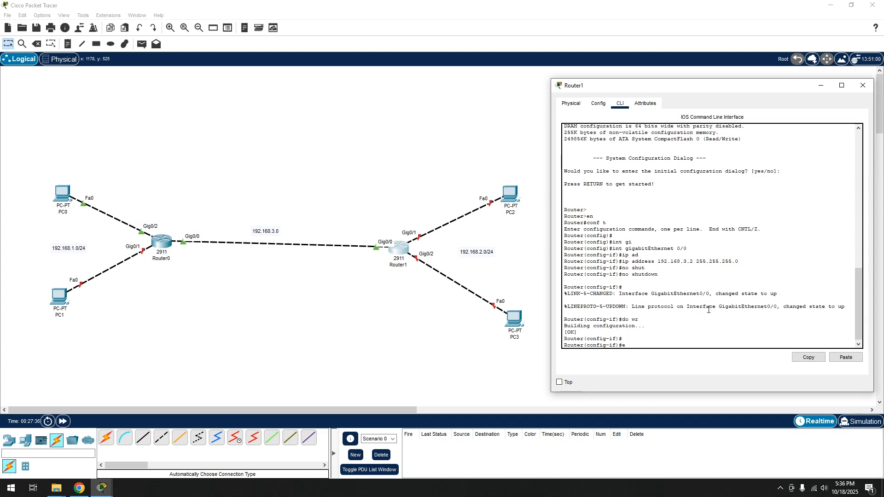
text(xit)
key(Return)
key(Return)
text(int)
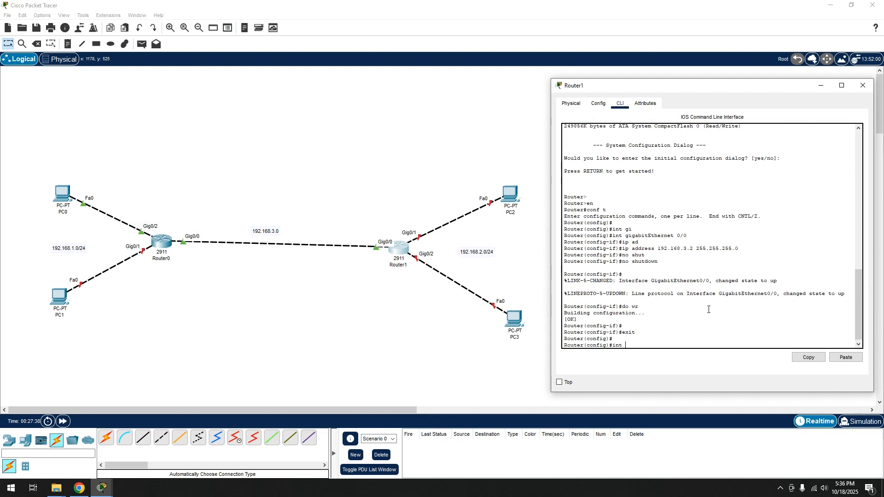
key(Tab)
text(gi)
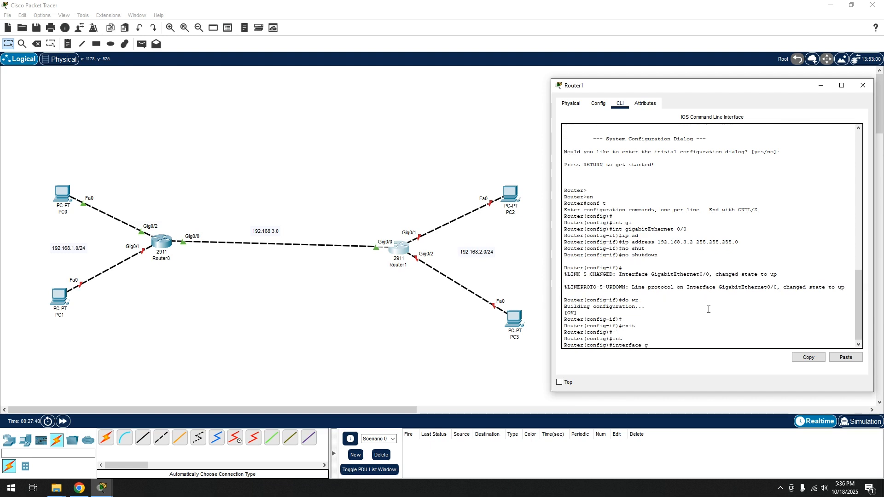
key(Tab)
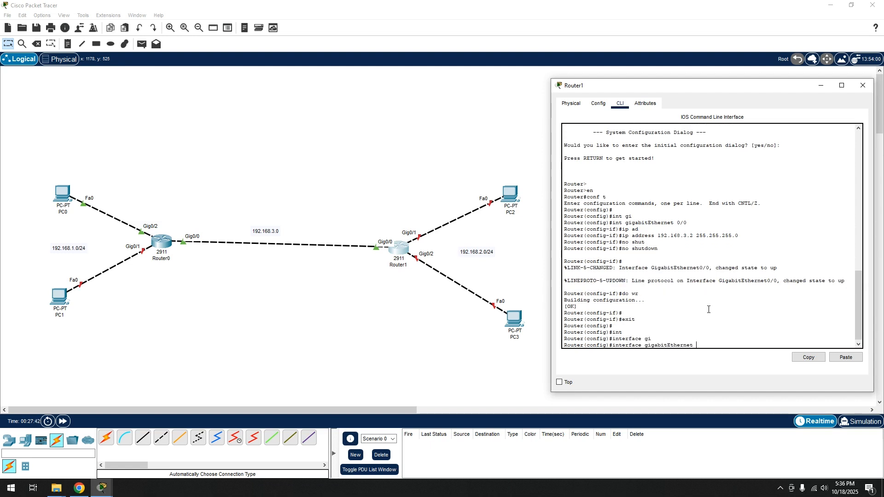
text(0/1)
key(Return)
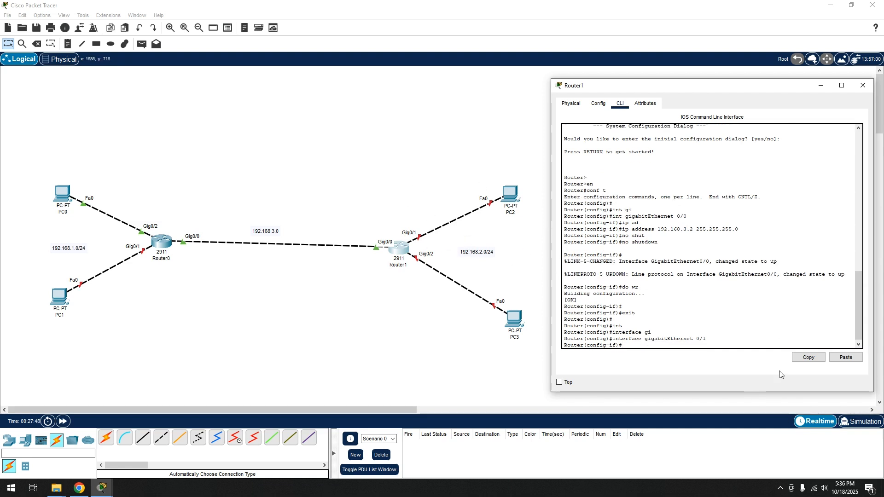
Assign the address 192.168.2.1 with mask 255.255.255.0 to Router1's GigabitEthernet 0/1
text(ip ad)
key(Tab)
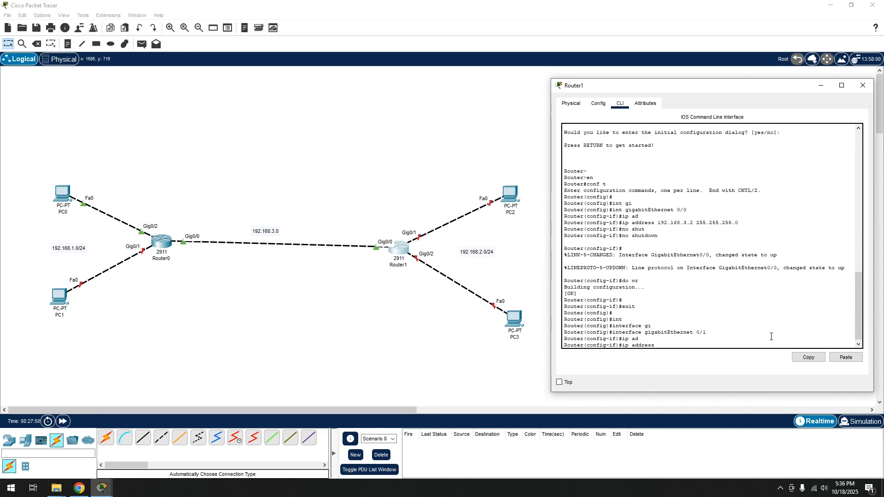
text(192.168.2.1 255.255.255.0)
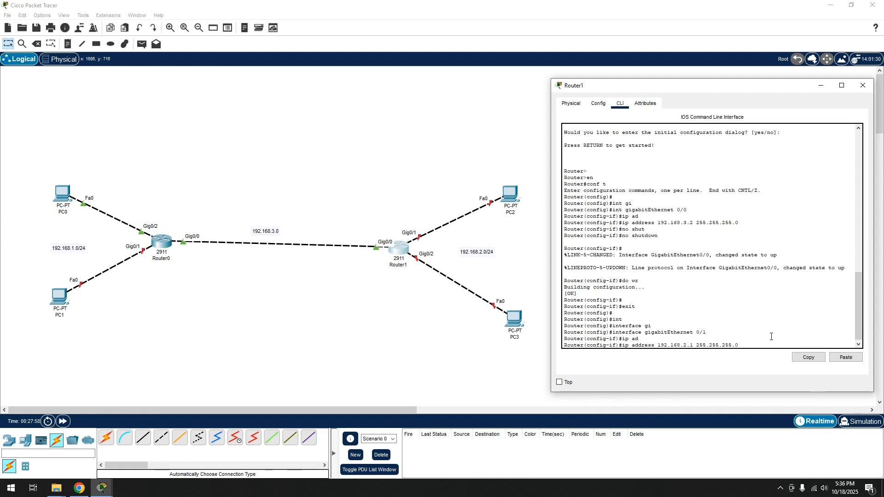
key(Return)
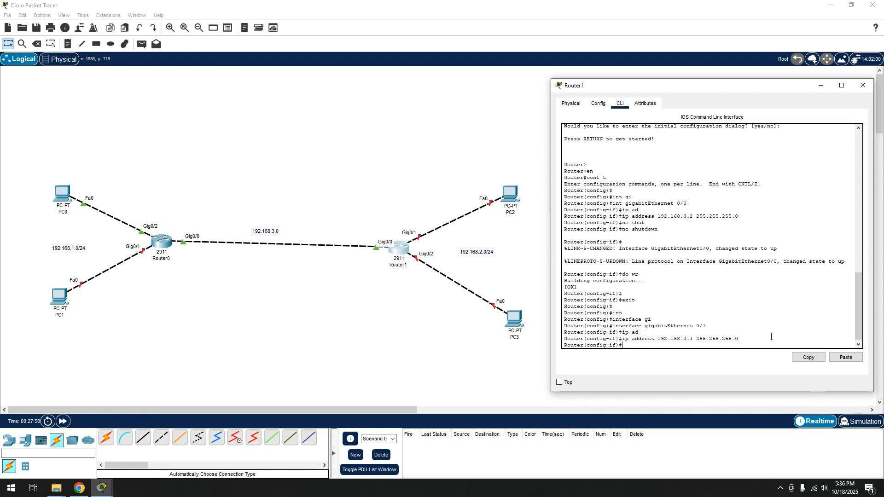
Enable Router1's GigabitEthernet 0/1, return to global configuration mode and close the router's window
text(no shut)
key(Tab)
key(Return)
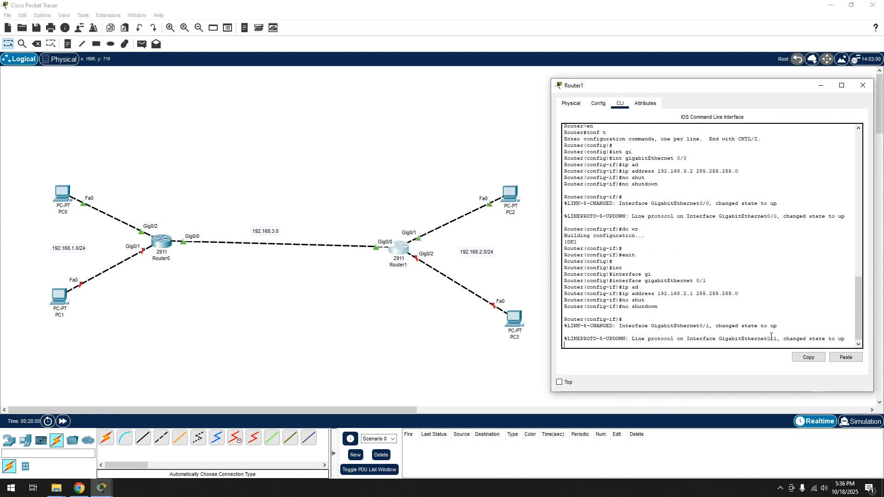
text(exit)
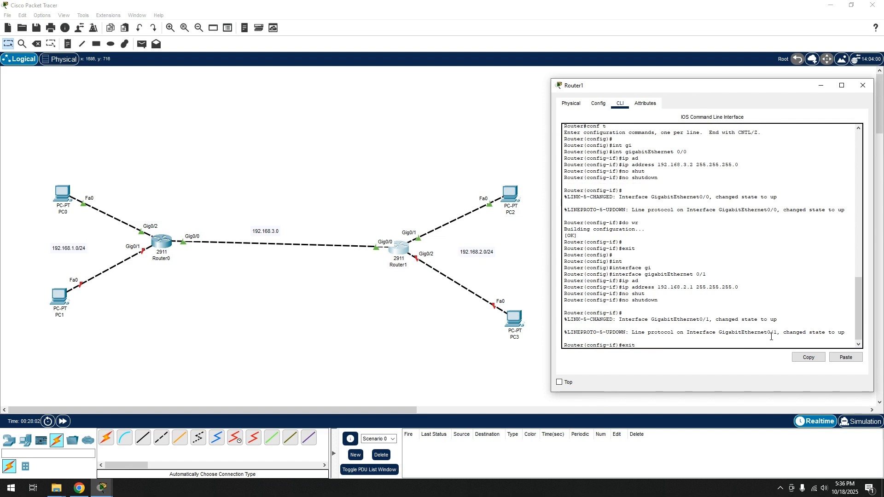
key(Return)
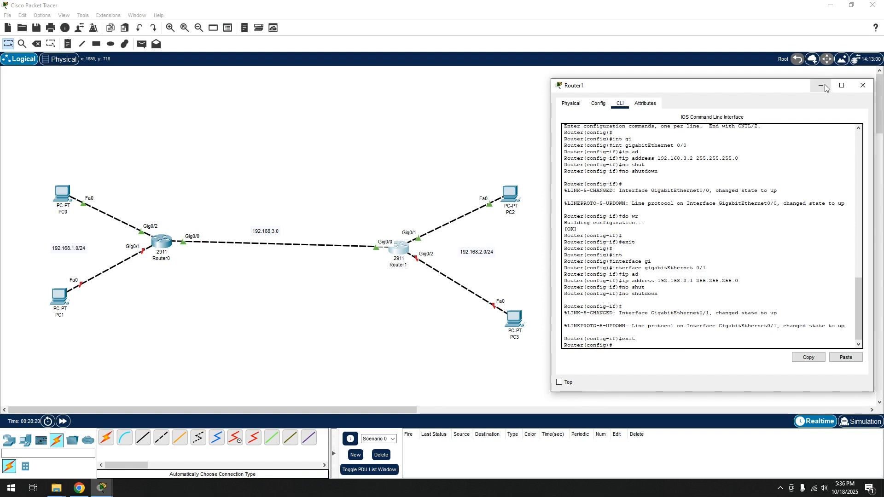
click(862, 85)
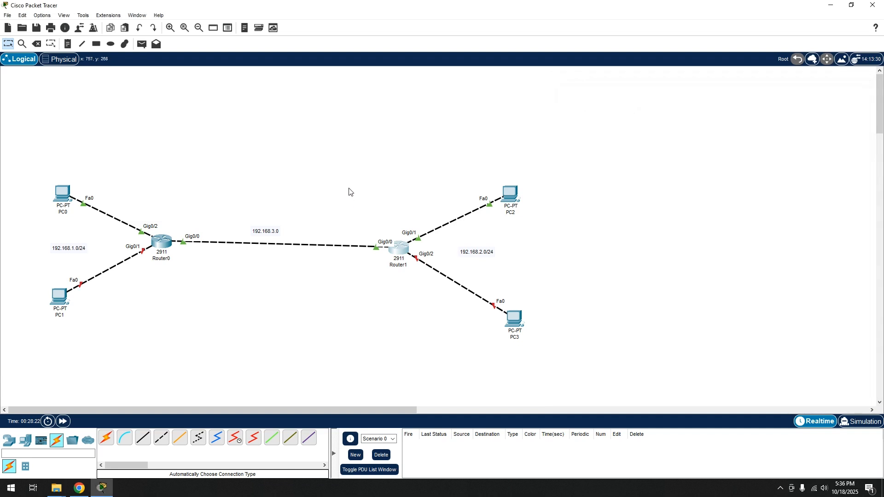
Test the router link by sending two simple PDUs from Router0 to Router1, and delete the test scenario
click(141, 44)
click(162, 241)
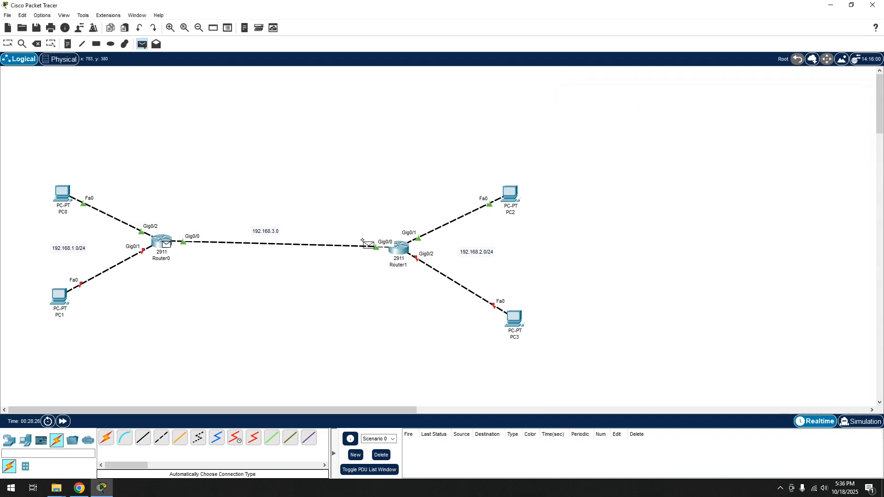
click(398, 248)
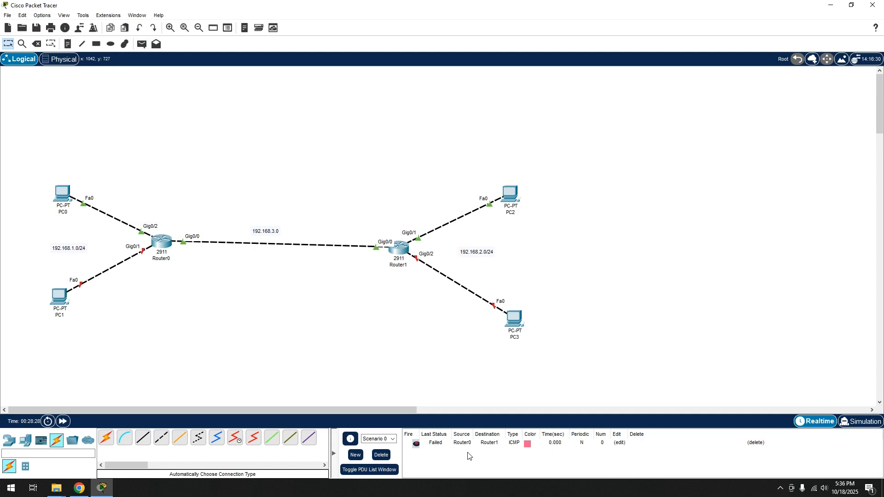
click(141, 44)
click(164, 243)
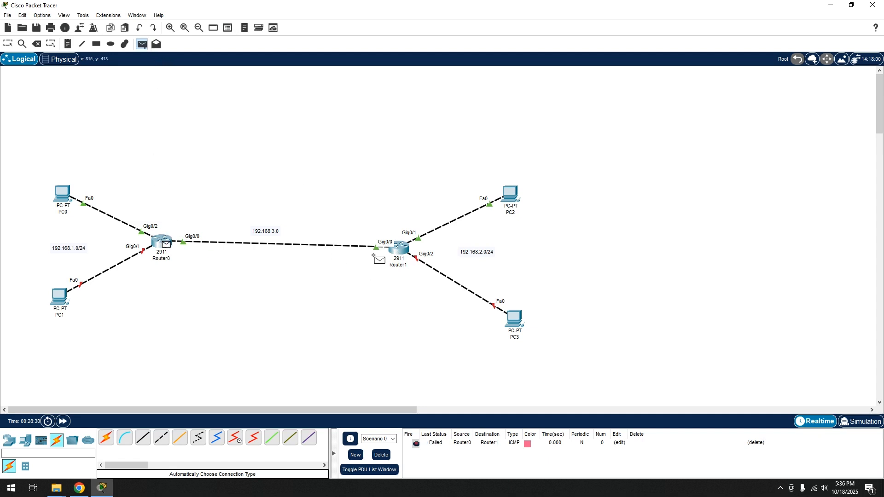
click(399, 249)
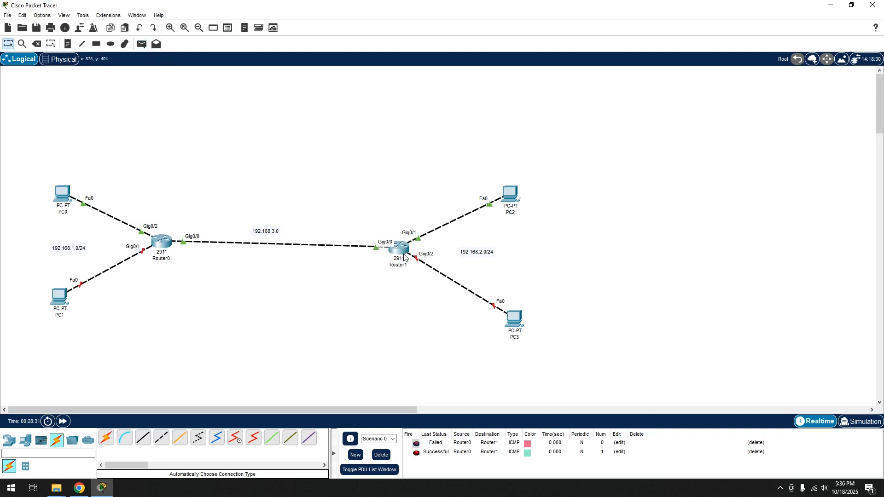
click(381, 455)
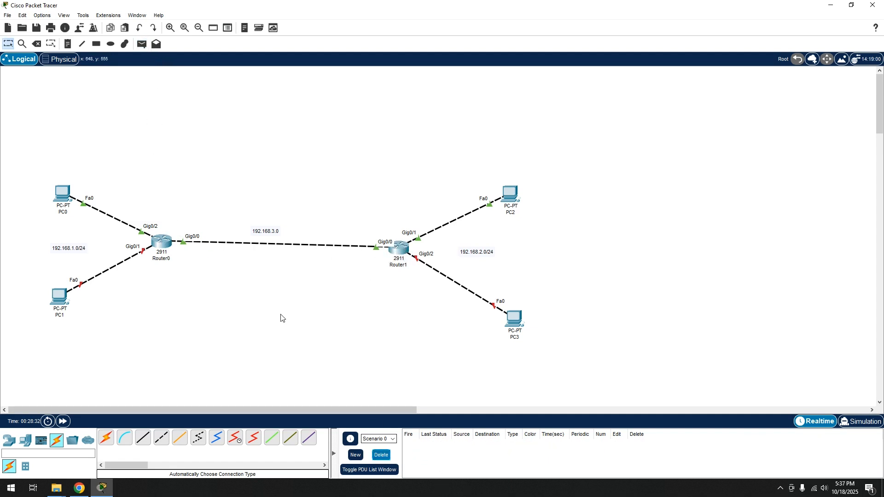
Open PC0's Command Prompt and run ipconfig to check its IP settings
click(61, 192)
drag(334, 81, 649, 81)
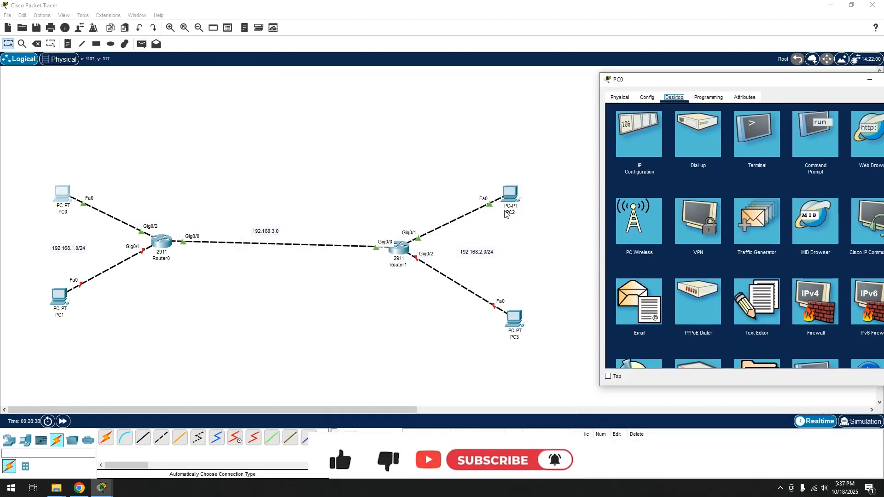
drag(668, 88, 573, 88)
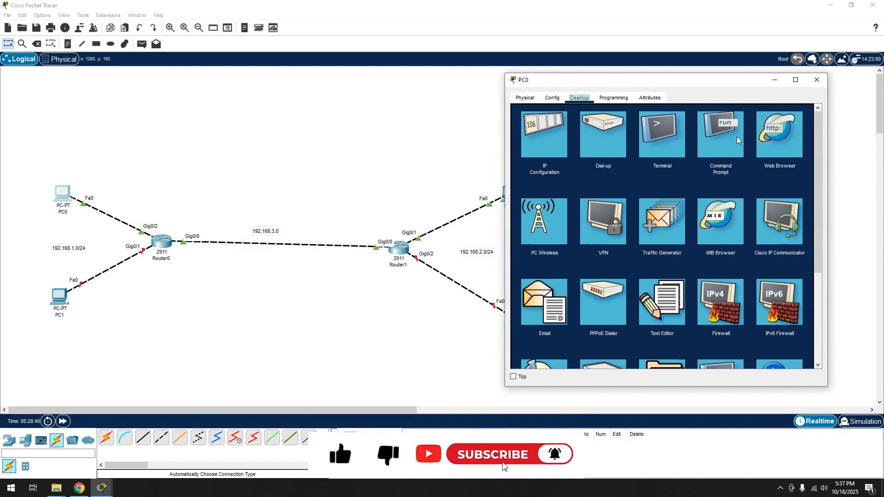
click(736, 138)
text(ipconfig)
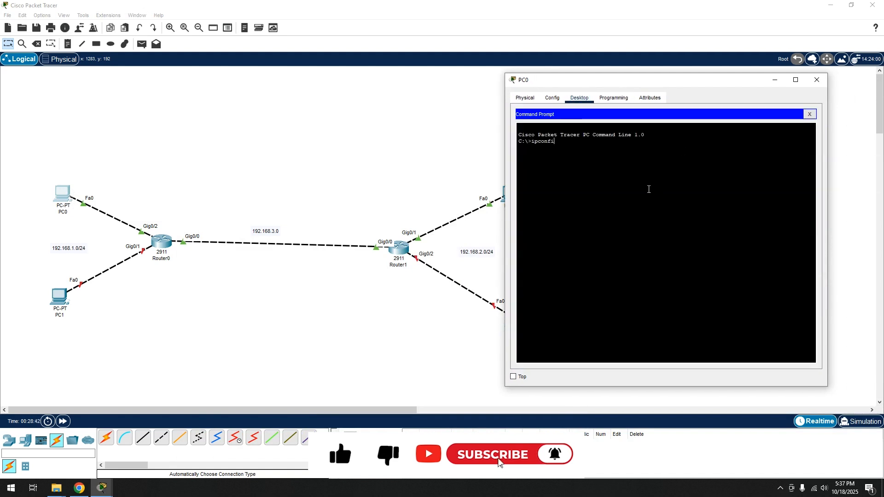
key(Return)
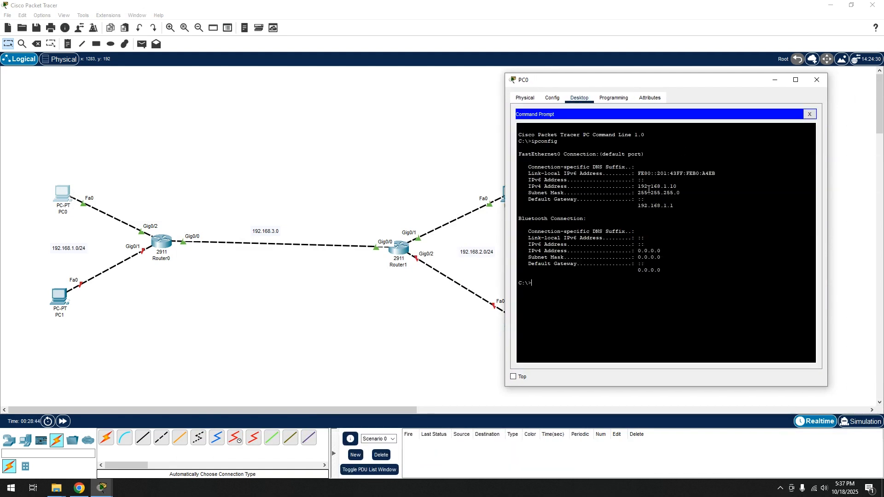
Run ipconfig in PC2's Command Prompt to check its IP settings, and close PC2's window
click(484, 229)
click(512, 197)
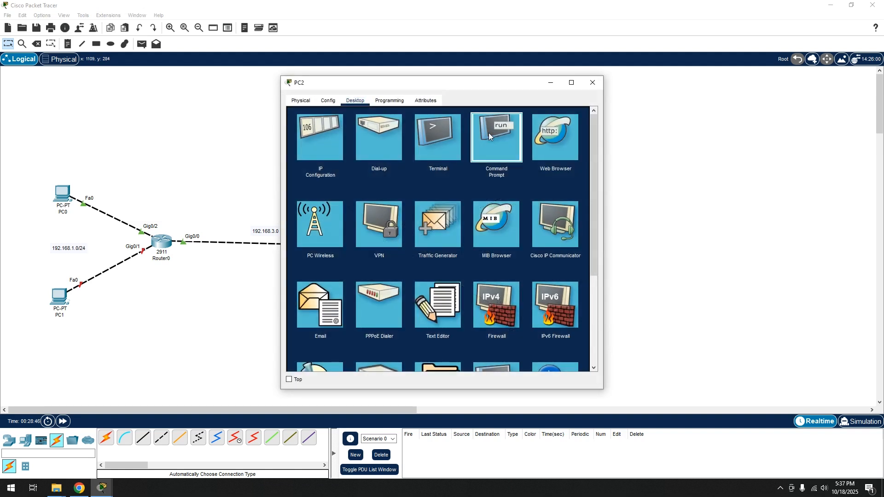
click(488, 133)
text(ipconfig)
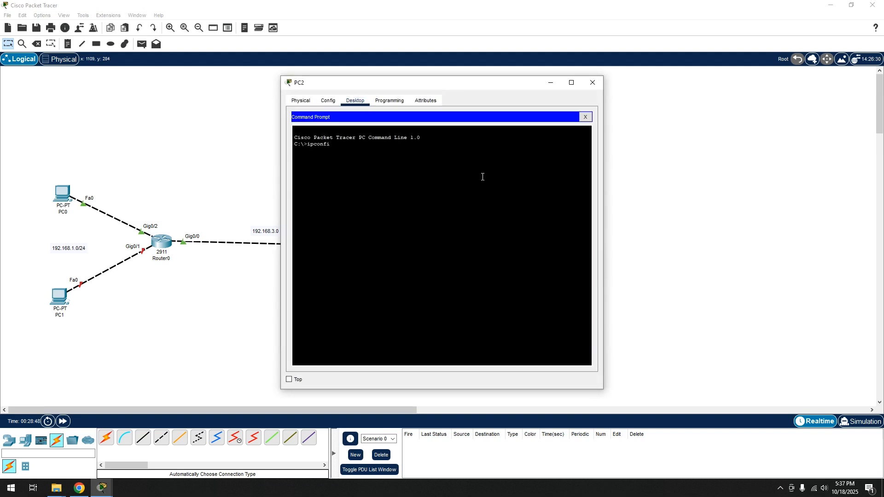
key(Return)
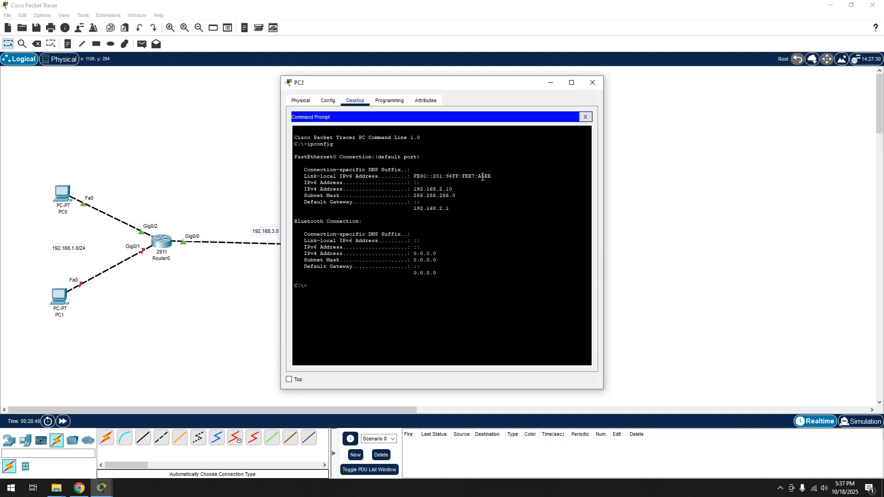
click(593, 83)
Ping 192.168.2.10 from PC0's Command Prompt, abort the ping and close PC0's window
click(62, 194)
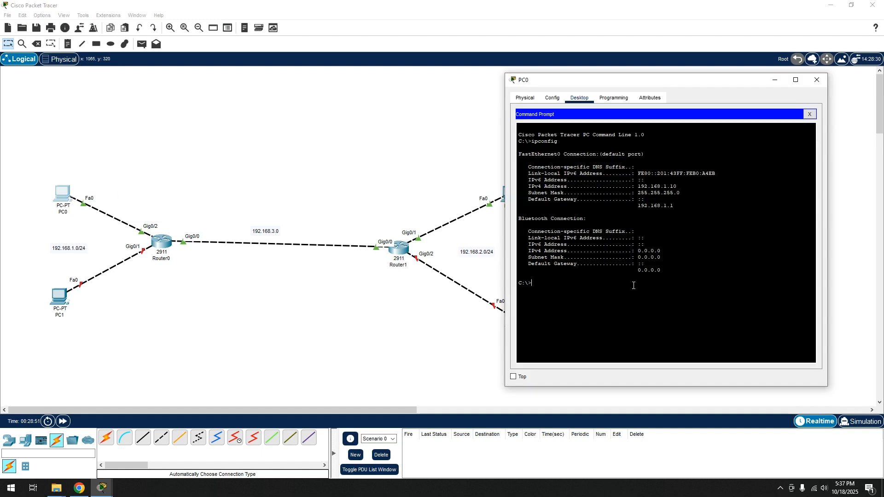
text(ping 192.168.2.10)
key(Return)
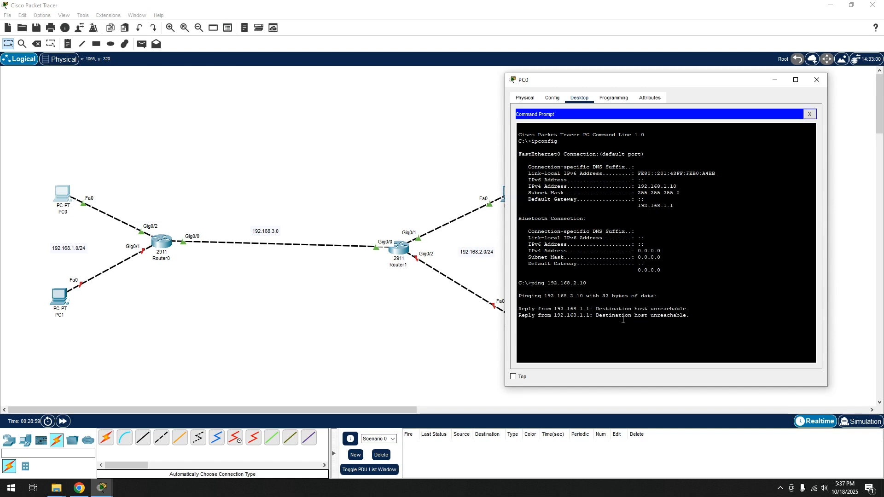
key(ctrl+c)
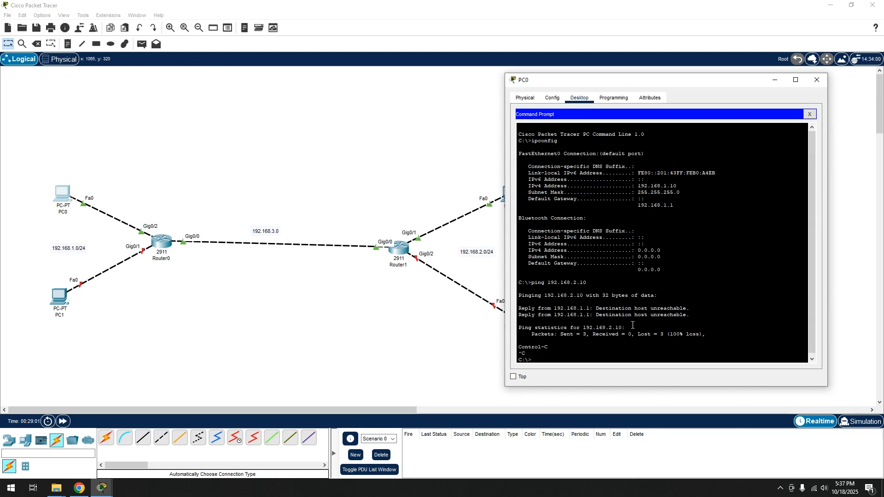
click(817, 83)
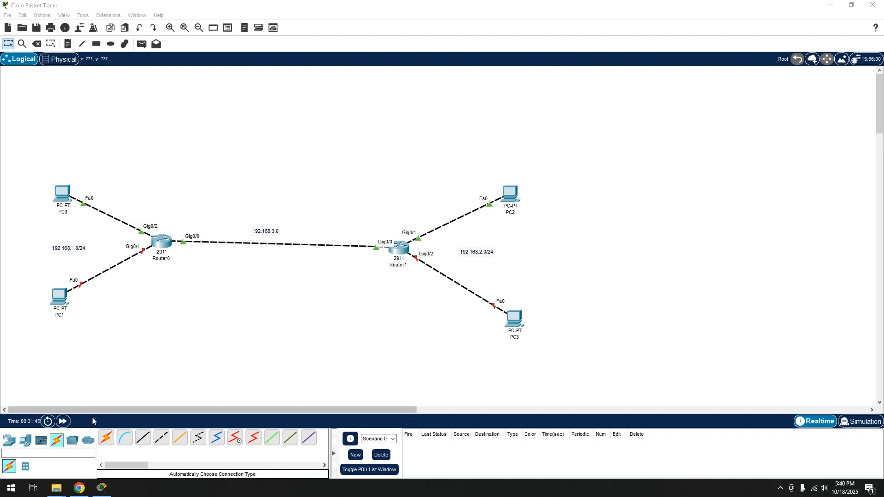
Add the note 192.168.3.1 beside Router0 and the note 192.168.3.2 beside Router1
click(68, 43)
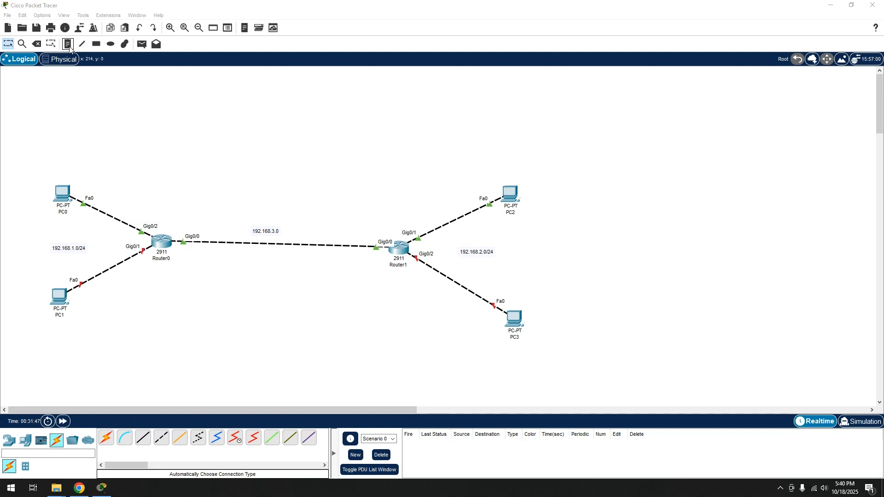
click(177, 263)
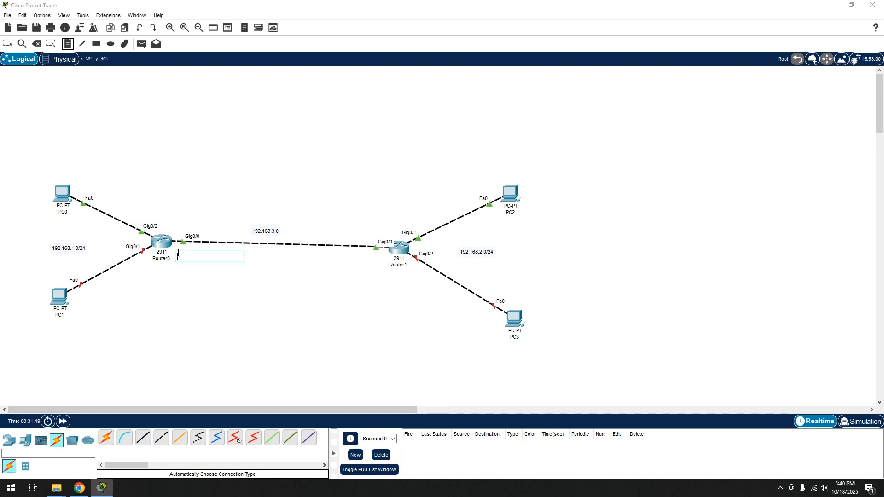
text(192.168.3.1)
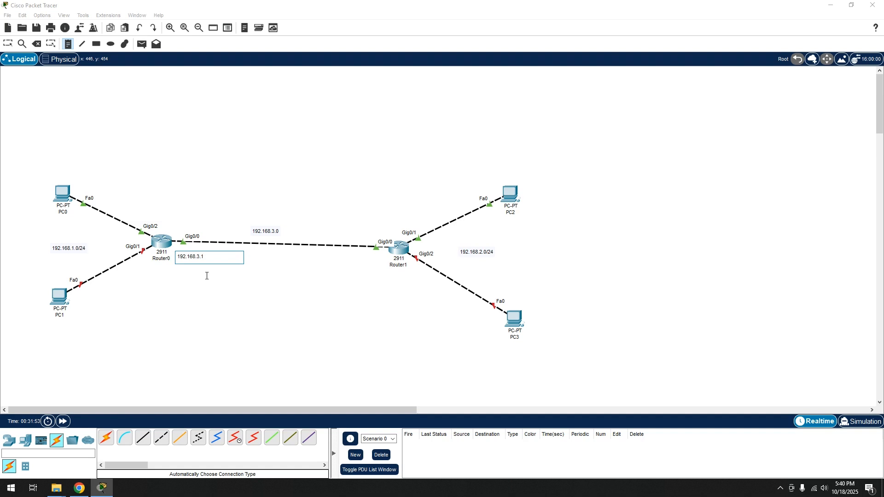
click(352, 231)
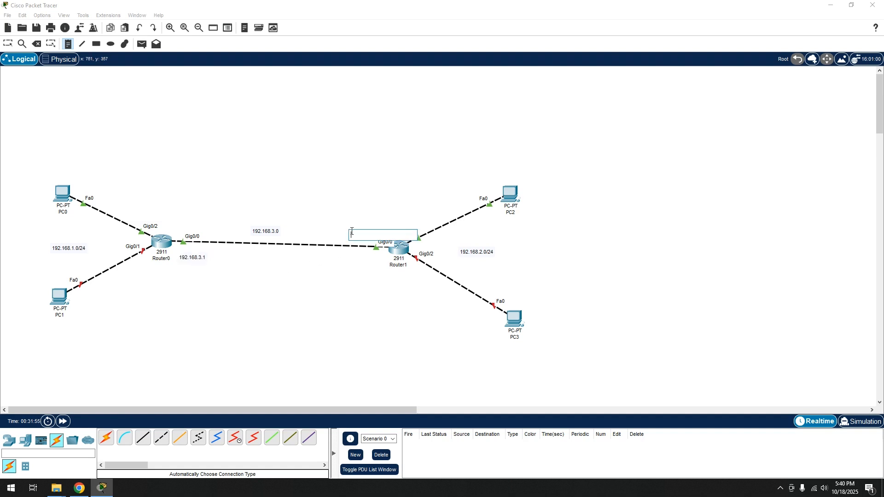
text(192.168.3.2)
key(Escape)
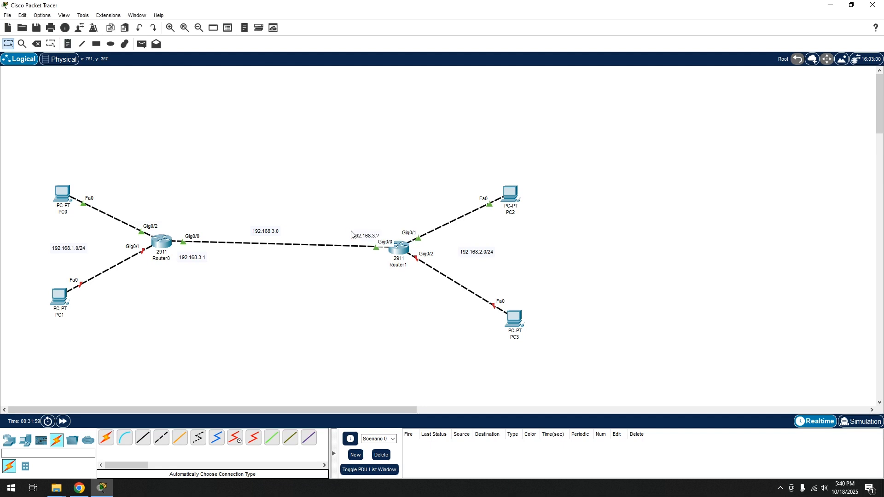
Move the 192.168.3.2 note below Router1's Gig0/0 link end and the 192.168.3.1 note slightly closer to Router0's link
drag(361, 235, 364, 262)
drag(202, 259, 203, 255)
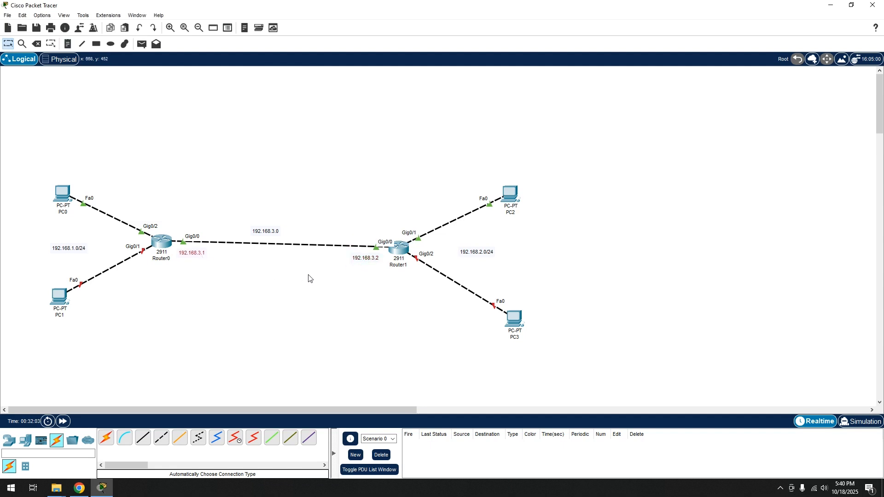
click(343, 275)
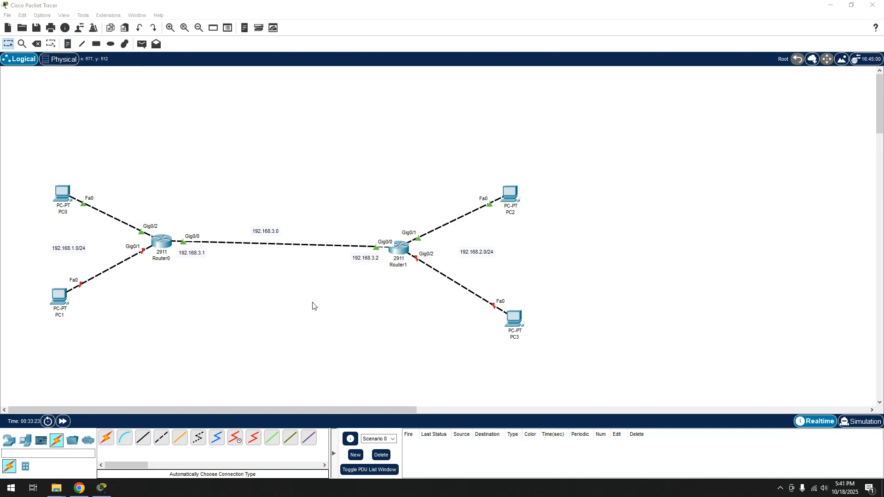
Open Router0's CLI, move its window clear of the topology, and exit configuration mode to the privileged prompt
click(159, 246)
drag(381, 89, 634, 100)
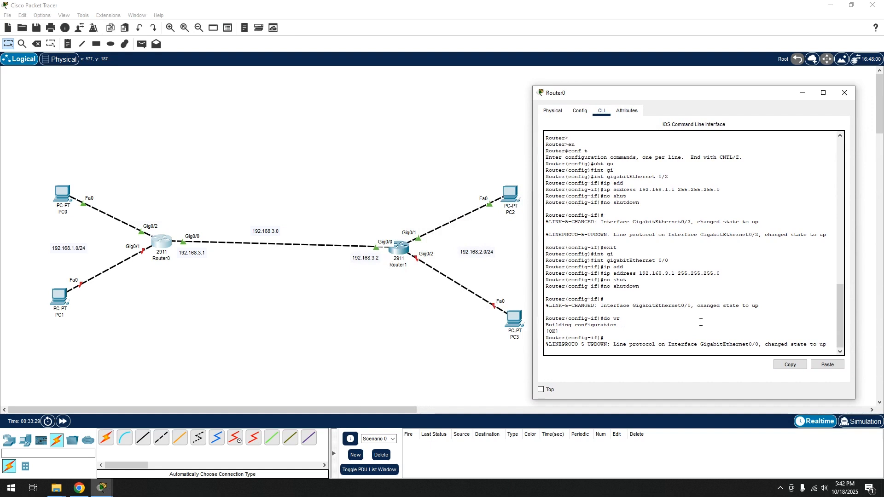
key(Return)
key(Return)
key(Return)
key(Return)
text(exit)
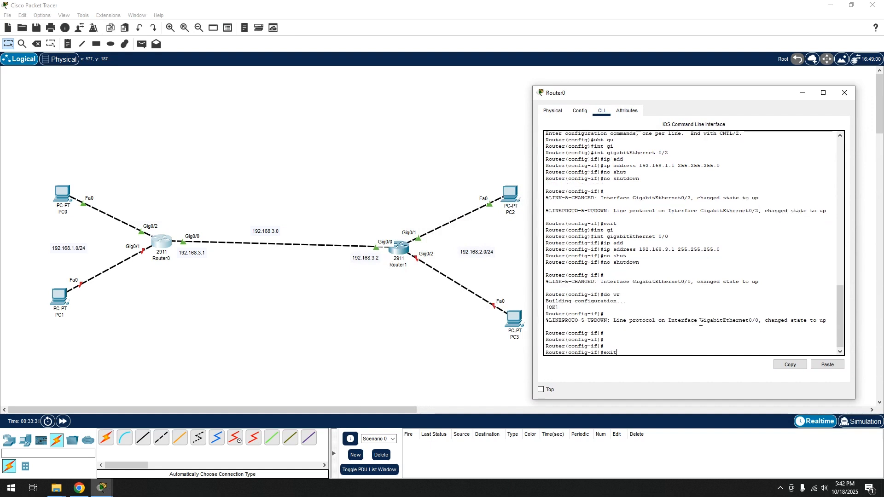
key(Return)
text(exit)
key(Return)
key(Return)
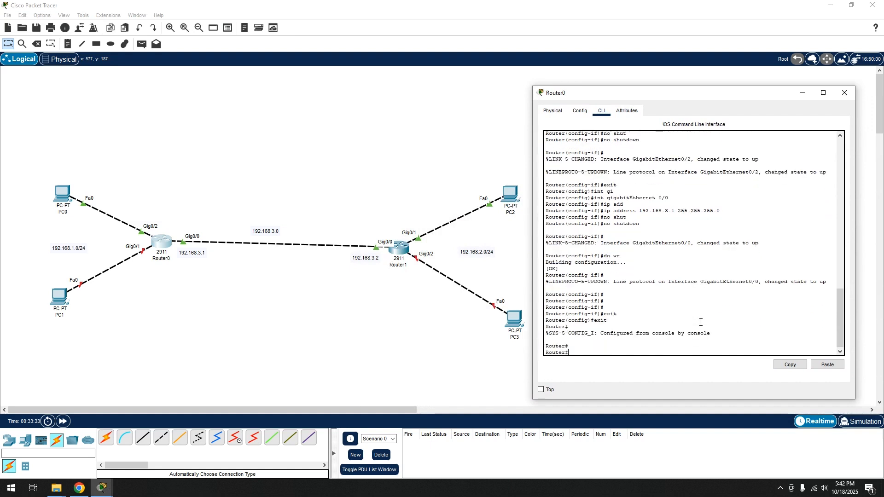
Run enable on Router0 and enter global configuration mode with conf t
text(ena)
key(Tab)
key(Return)
text(conf t)
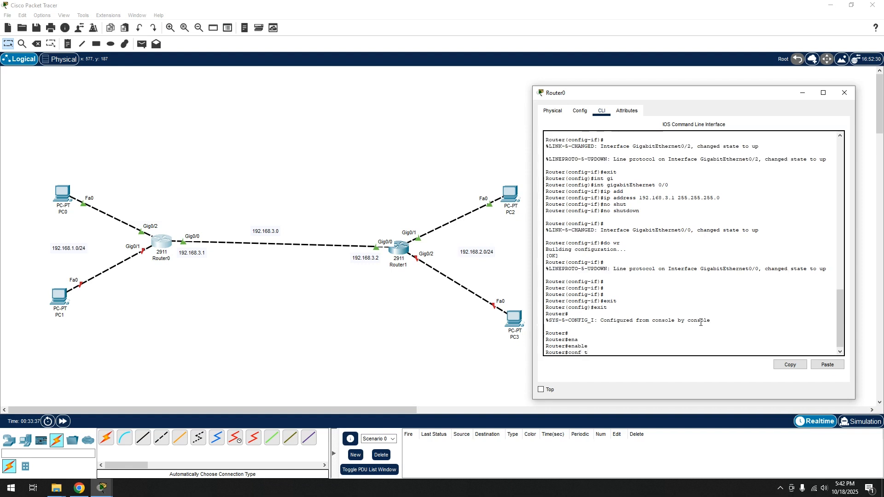
key(Return)
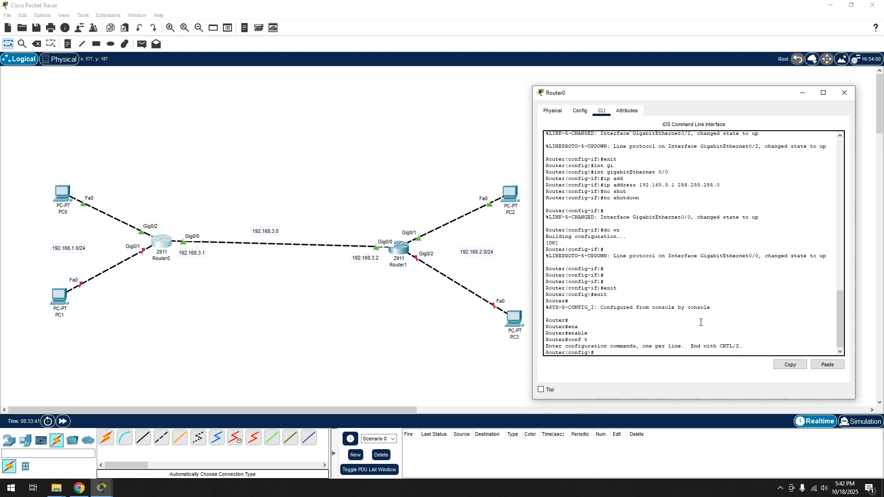
Add a static route on Router0 to 192.168.2.0 255.255.255.0 via next hop 192.168.3.2
text(ip rou)
key(Tab)
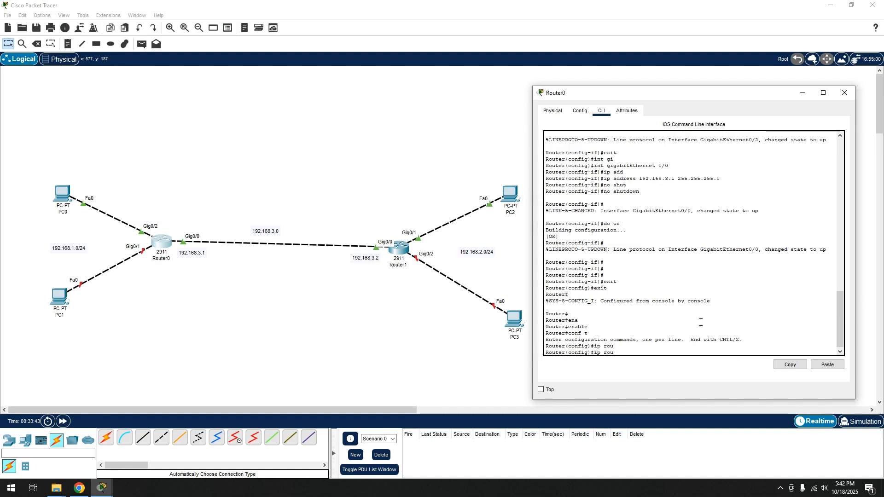
key(Tab)
key(Tab)
key(Tab)
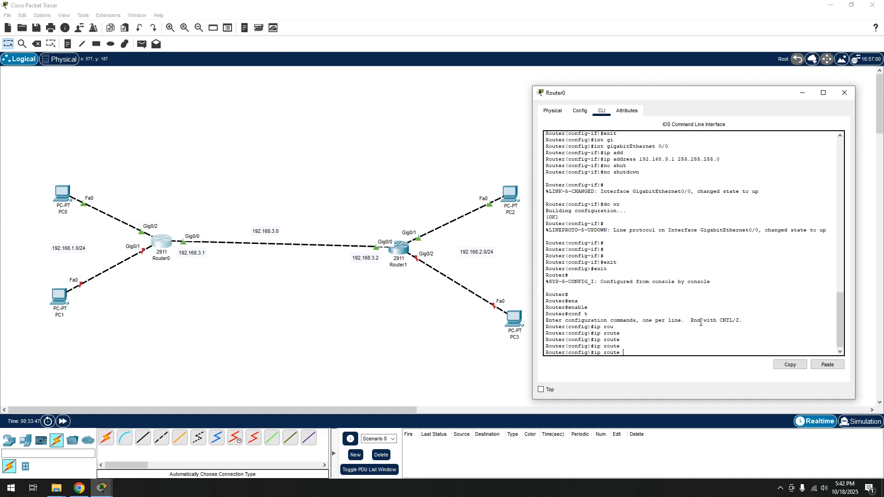
text(192.168.2.0 255.255.255.2)
drag(622, 99, 643, 93)
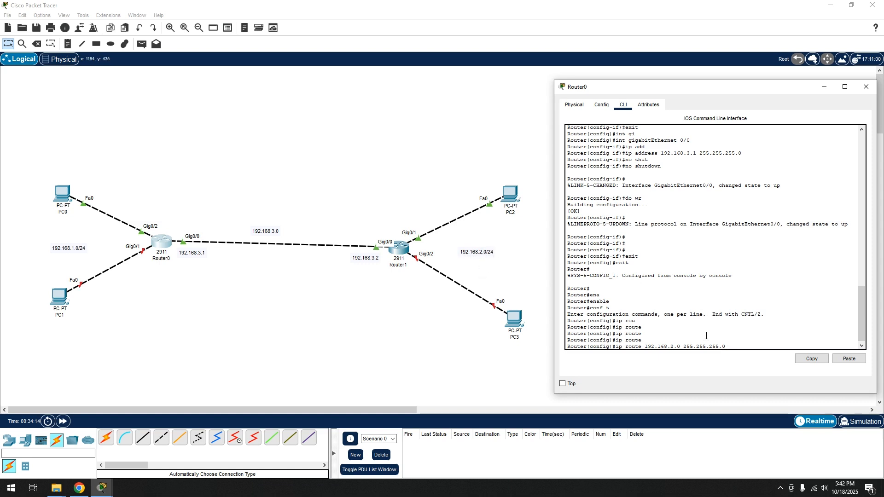
drag(729, 348, 616, 348)
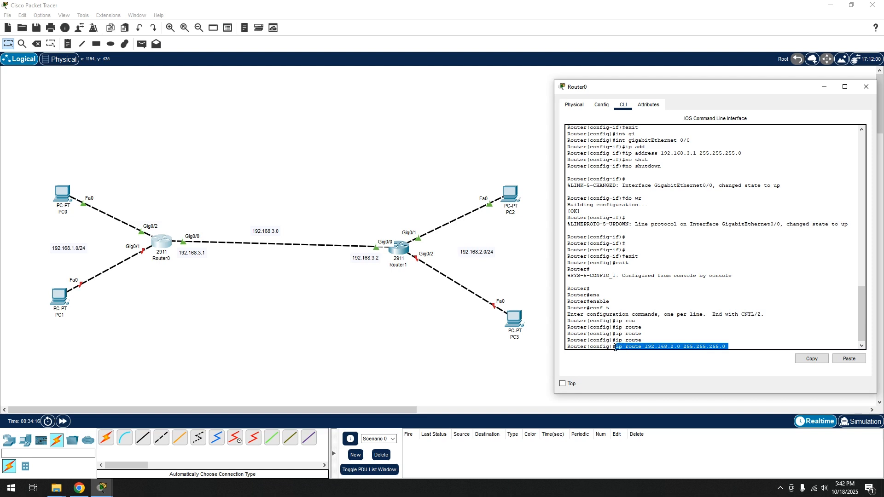
click(734, 347)
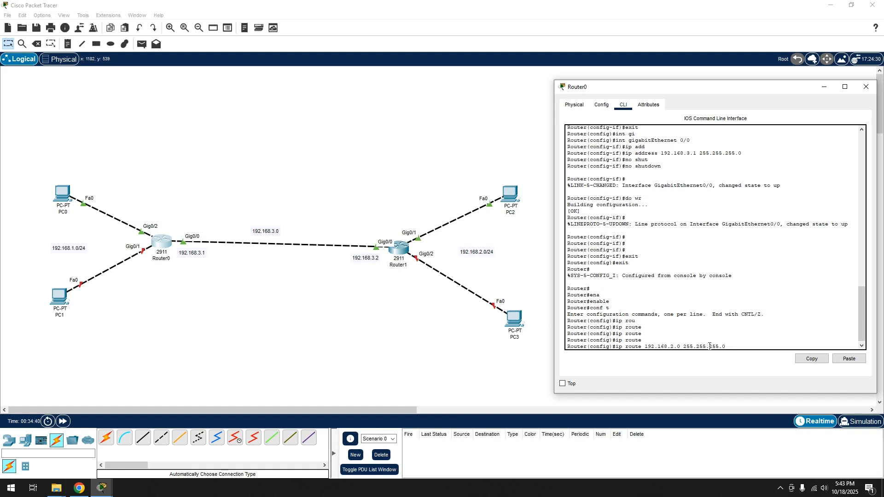
text(192.168.3.2)
key(Return)
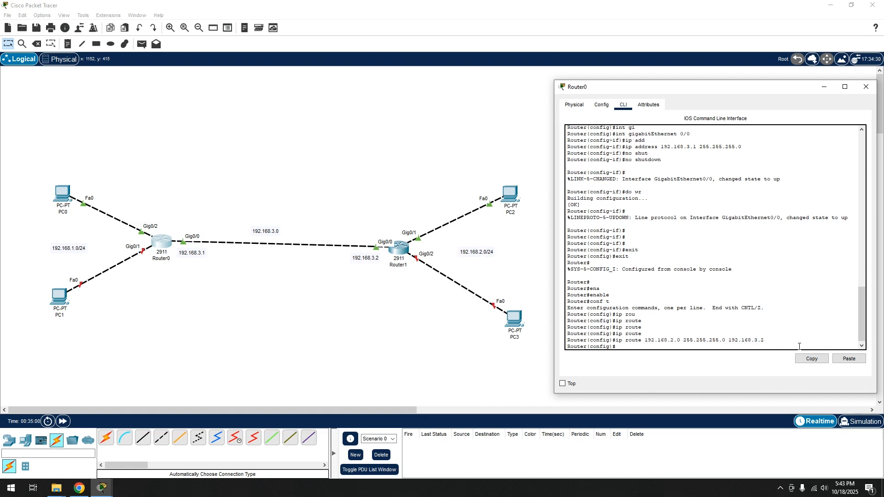
Enter no shut on Router0, save its configuration with do wr, and minimize its window
text(no shut)
key(Return)
key(Up)
key(BackSpace)
key(BackSpace)
key(BackSpace)
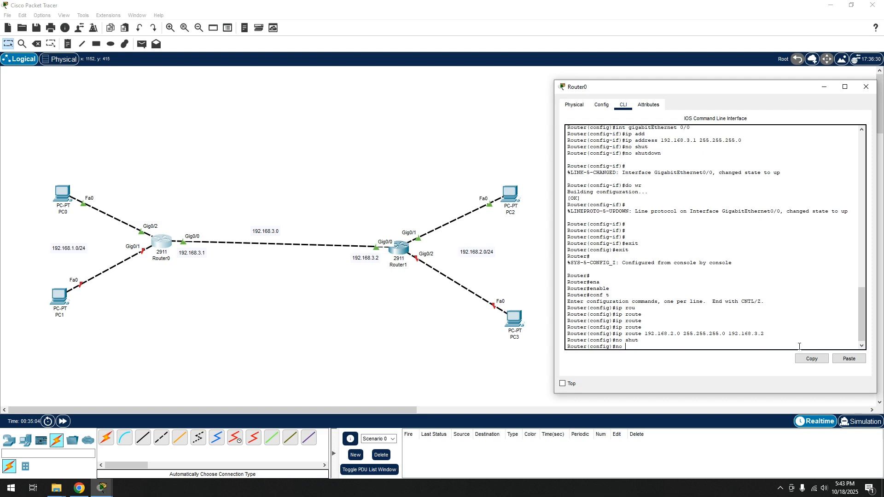
text(do wr)
key(Return)
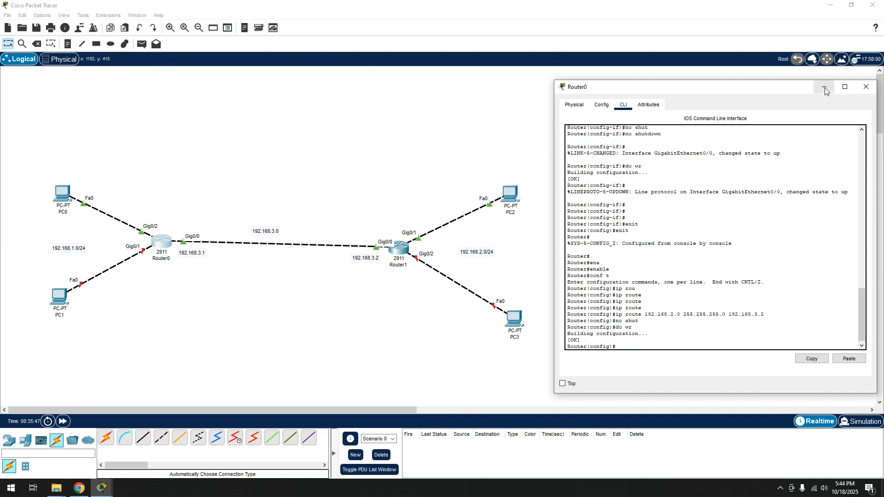
click(825, 87)
drag(310, 148, 606, 374)
click(372, 346)
drag(275, 158, 594, 369)
drag(236, 153, 24, 363)
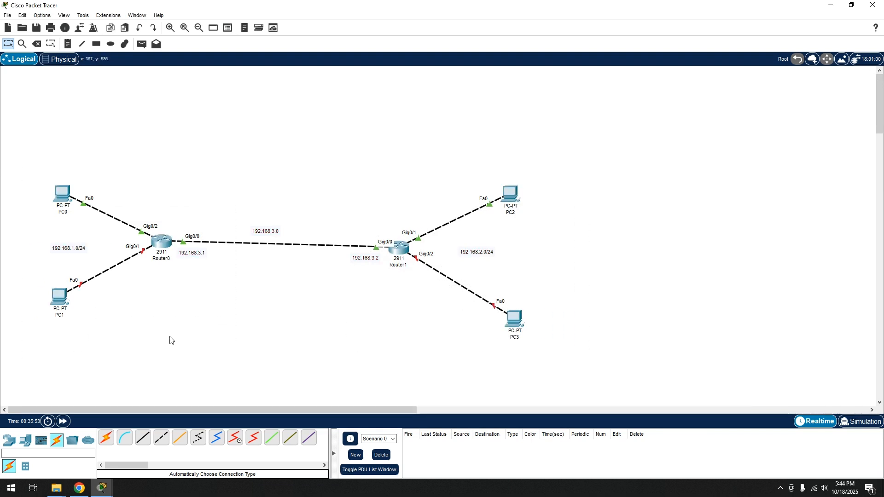
click(168, 339)
Switch to Simulation mode, speed up playback, and add a simple PDU from PC0 to PC2
click(860, 421)
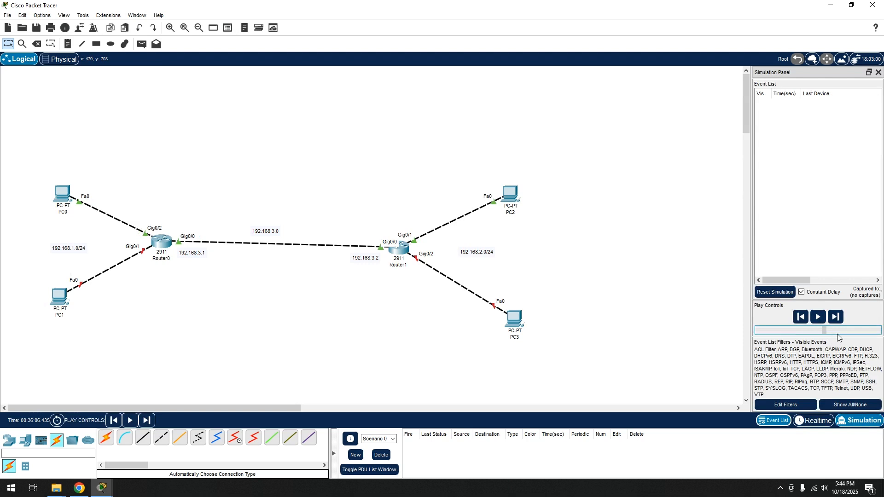
drag(818, 330, 844, 330)
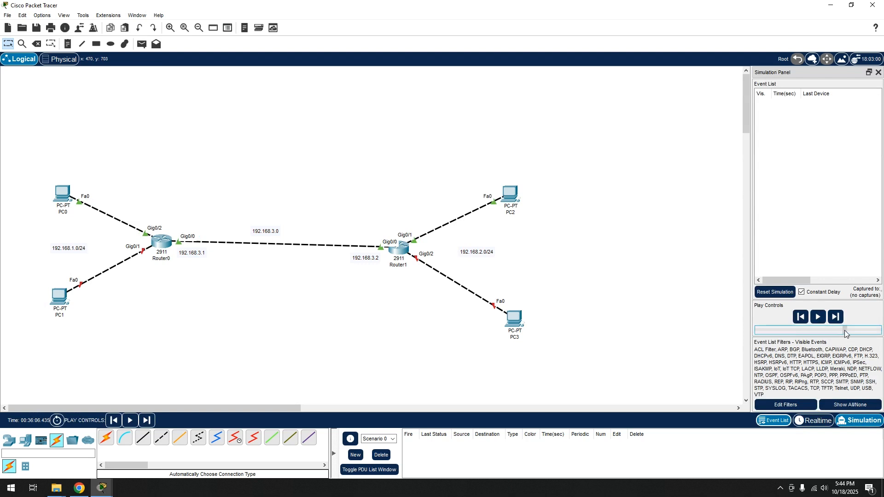
click(142, 44)
click(62, 191)
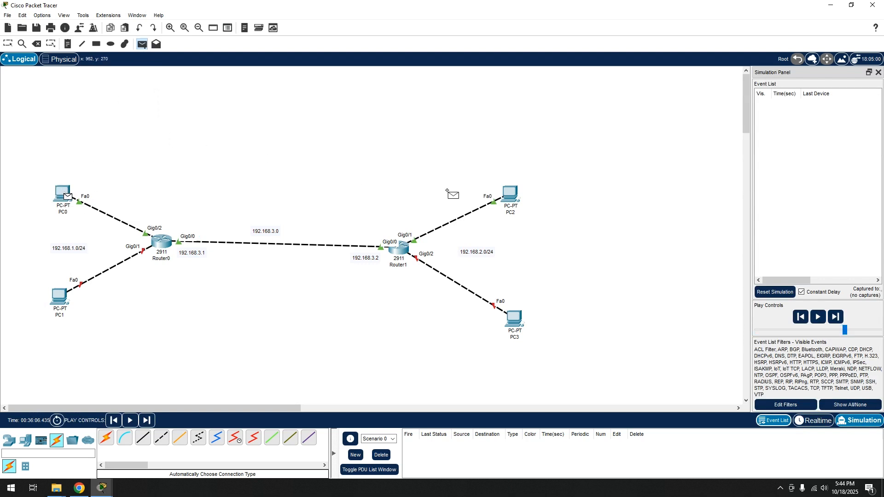
click(510, 194)
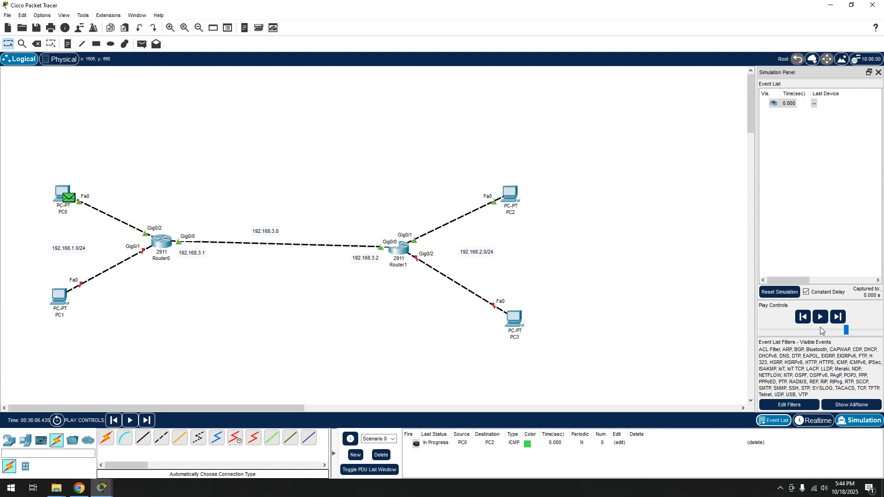
Advance the simulation event by event to follow the PC0-to-PC2 packet across both routers
click(838, 317)
click(837, 318)
click(837, 317)
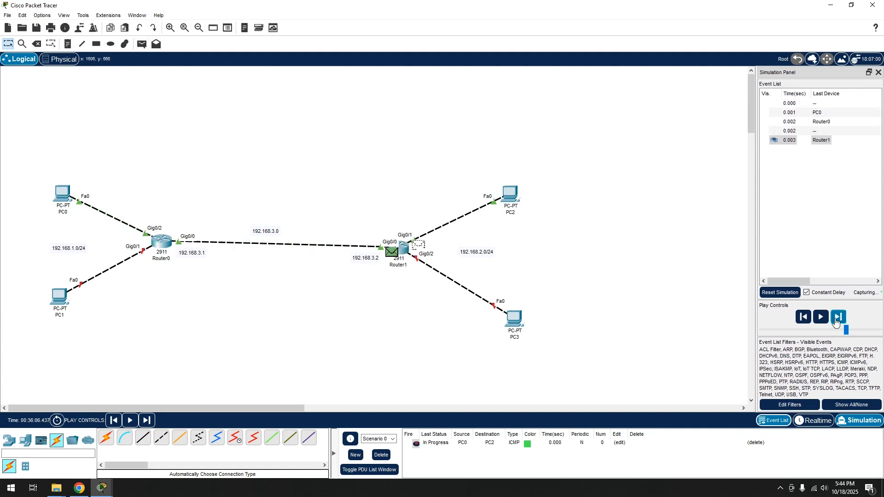
click(837, 317)
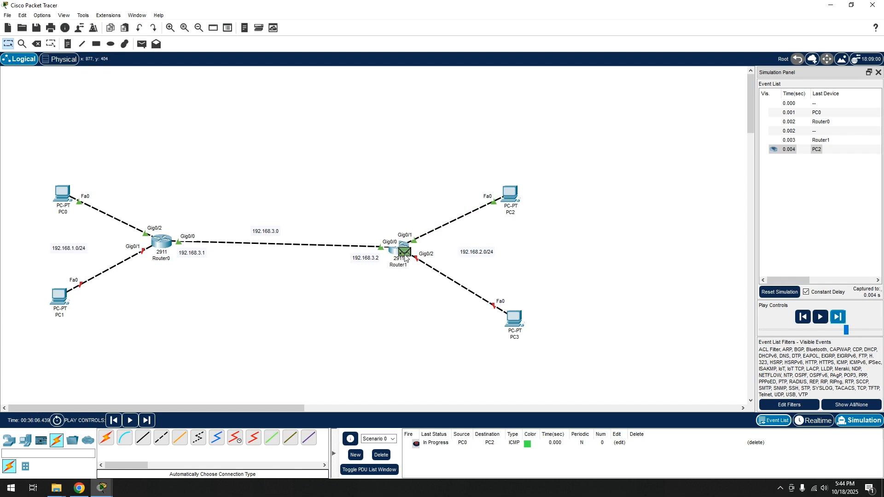
click(837, 317)
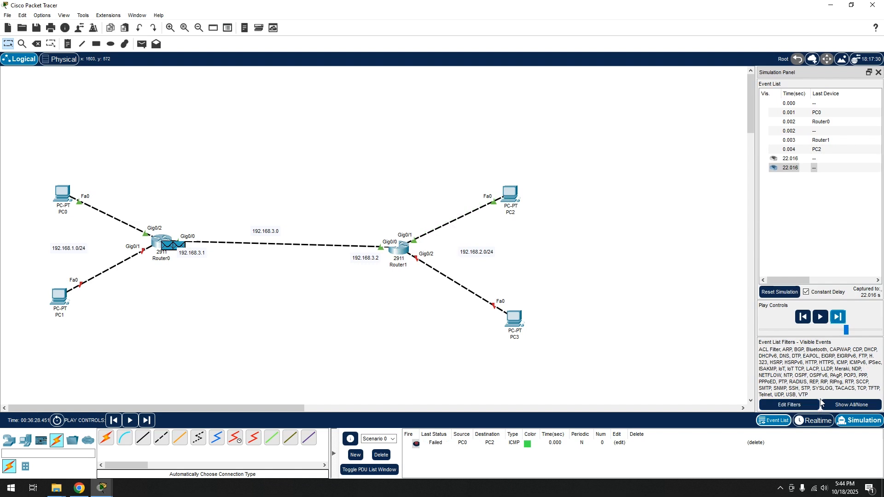
Return to Realtime mode and delete the PDU scenario
click(827, 421)
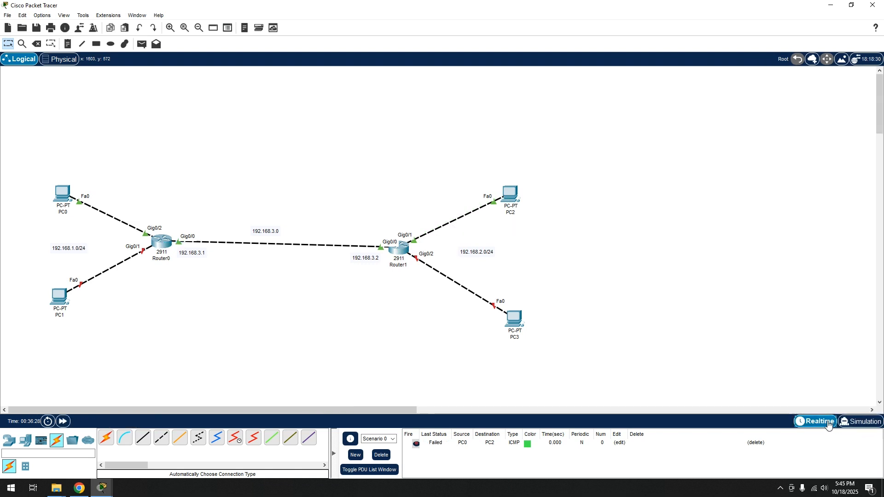
click(382, 455)
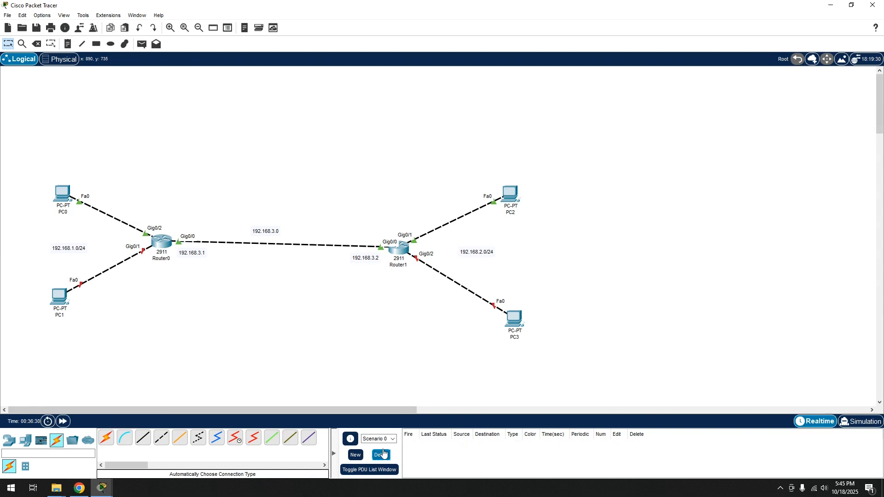
Open Router1's CLI, move its window clear of the topology, and exit configuration mode to the privileged prompt
click(397, 247)
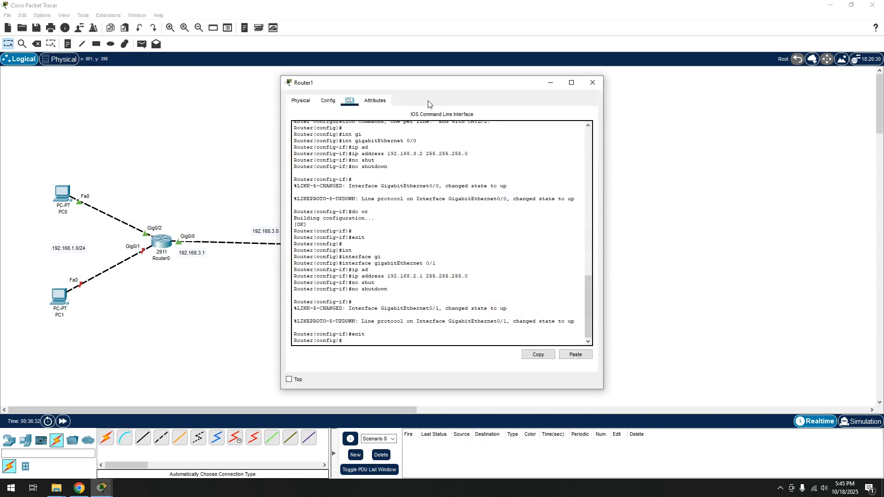
drag(453, 82, 743, 76)
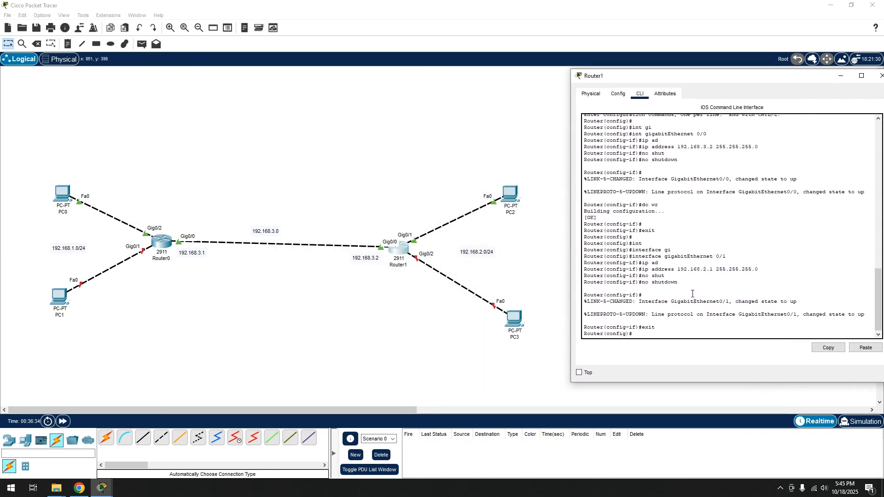
key(Return)
key(Return)
key(Return)
key(Return)
text(exit)
key(Return)
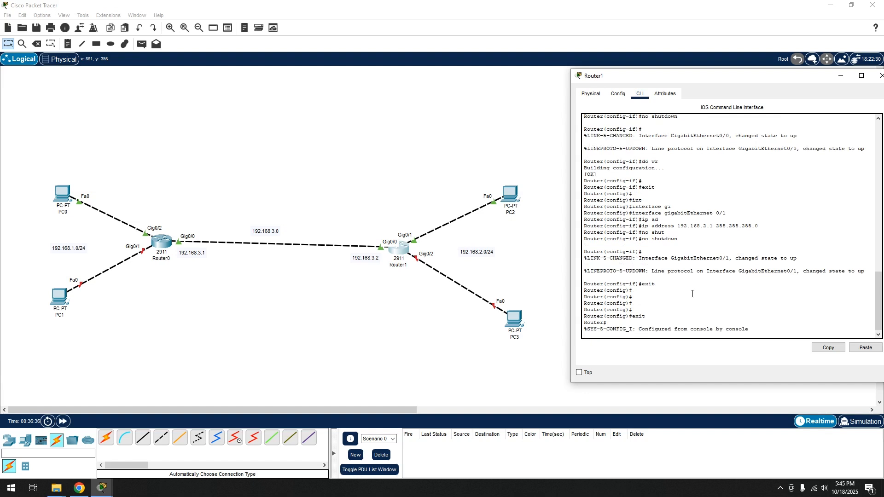
key(Return)
key(Return)
Enter global configuration mode on Router1 with conf t
text(er#conf t)
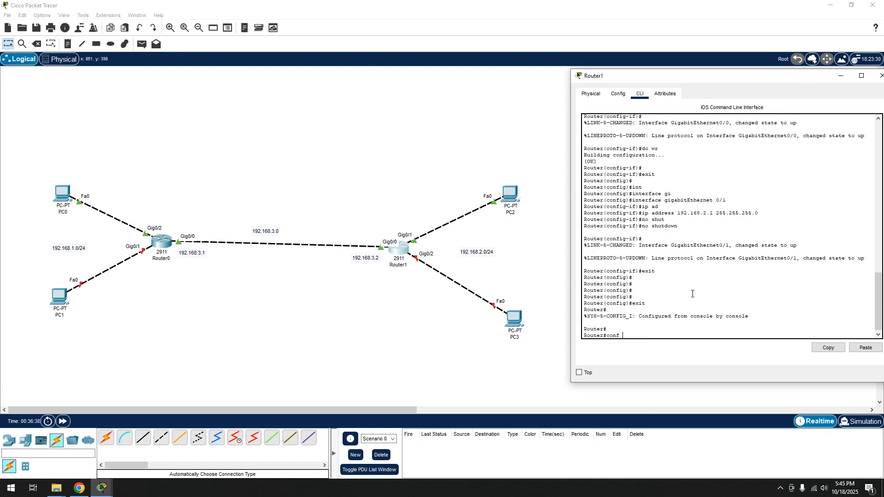
key(Return)
key(Return)
Add a static route on Router1 to 192.168.1.0 255.255.255.0 via next hop 192.168.3.1
text(ig)#i)
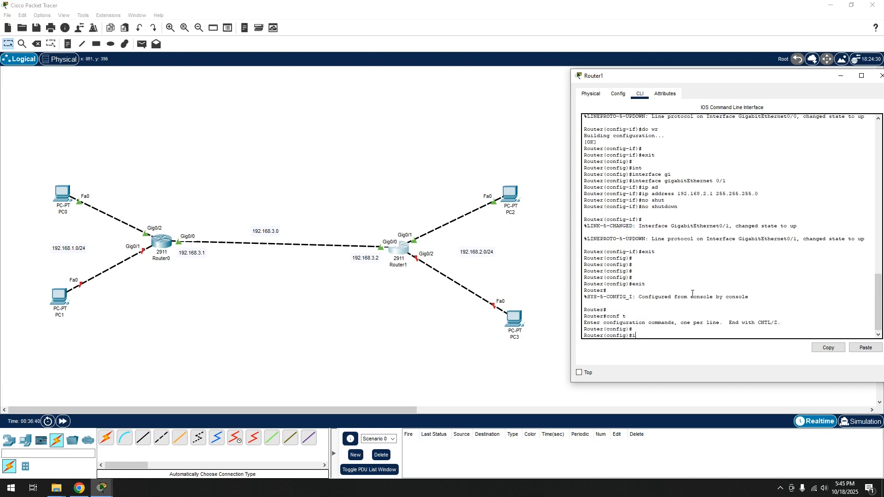
text(p route)
text(192.168.1.0 255.255.255.0 192.168.)
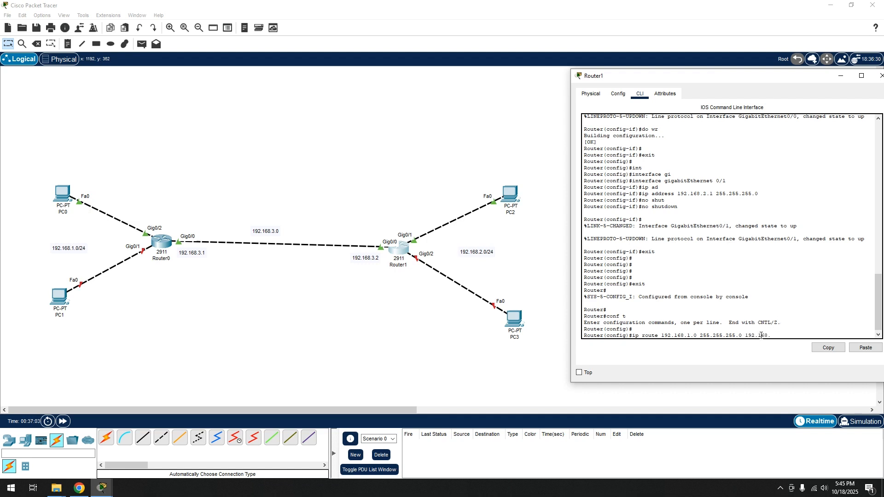
text(1)
key(Return)
Save Router1's configuration with do wr and return to the topology workspace
text(do)
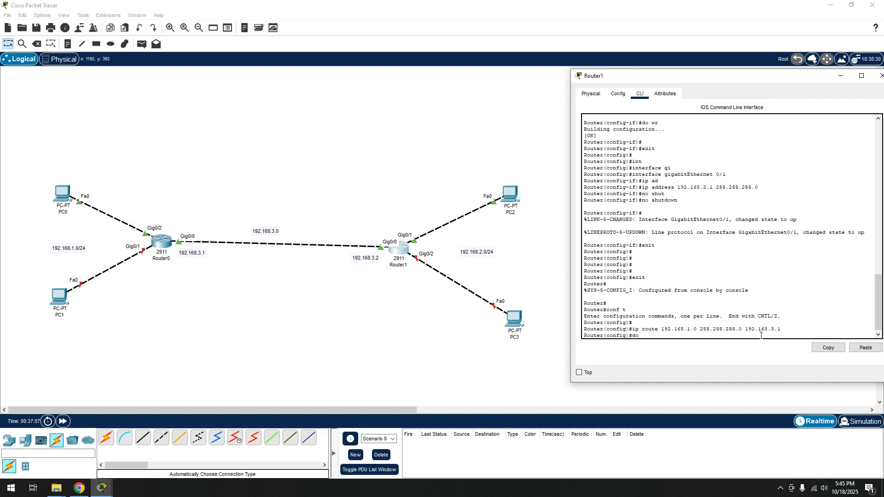
text( wr)
key(Return)
key(Return)
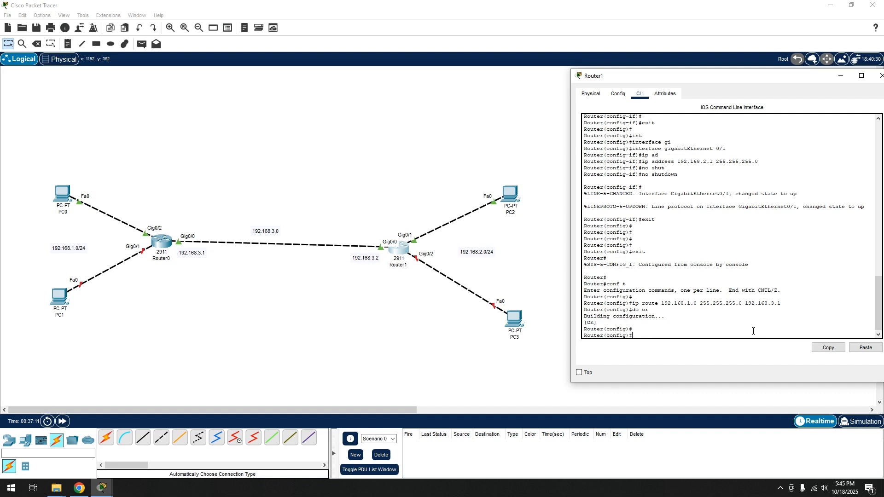
click(548, 288)
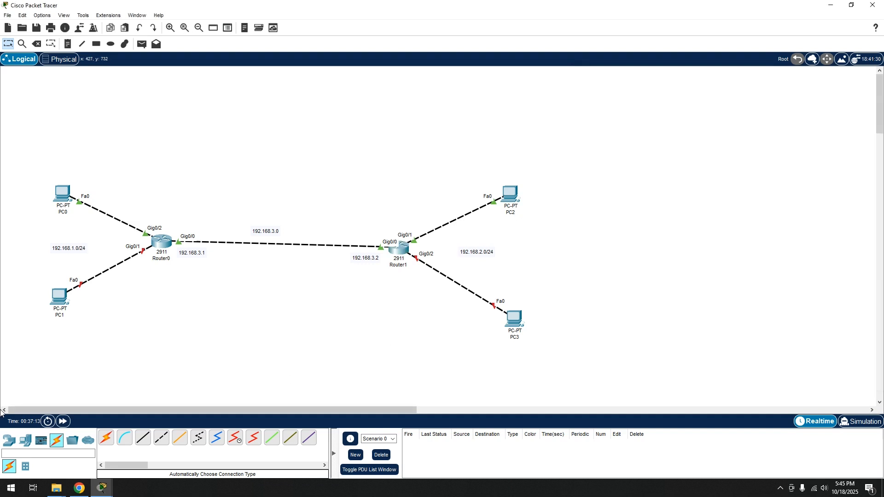
Fast-forward the network time and send a simple PDU from PC0 to PC2
click(63, 421)
click(142, 43)
click(63, 198)
click(510, 194)
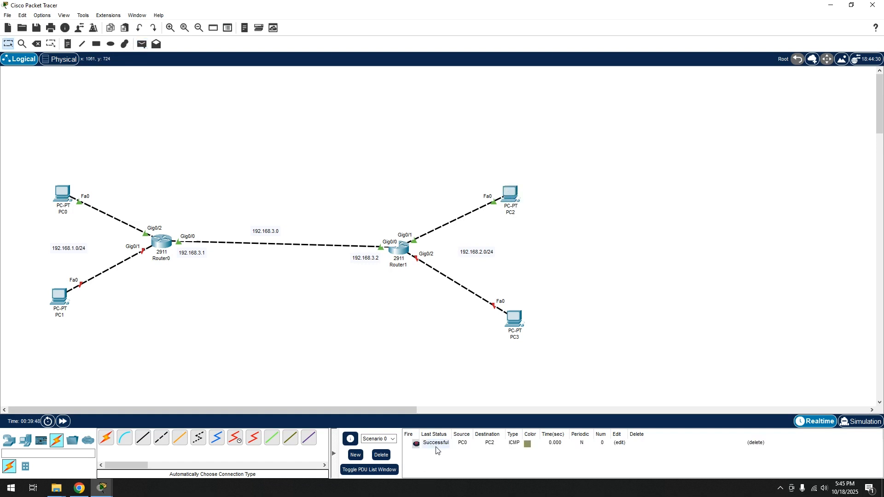
Send a simple PDU from PC2 to PC0, and delete the PDU scenario
click(142, 43)
click(69, 199)
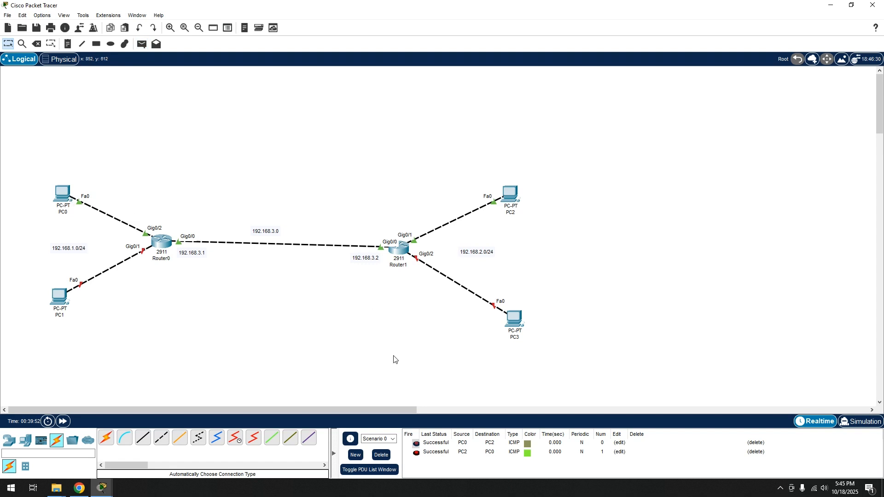
click(381, 455)
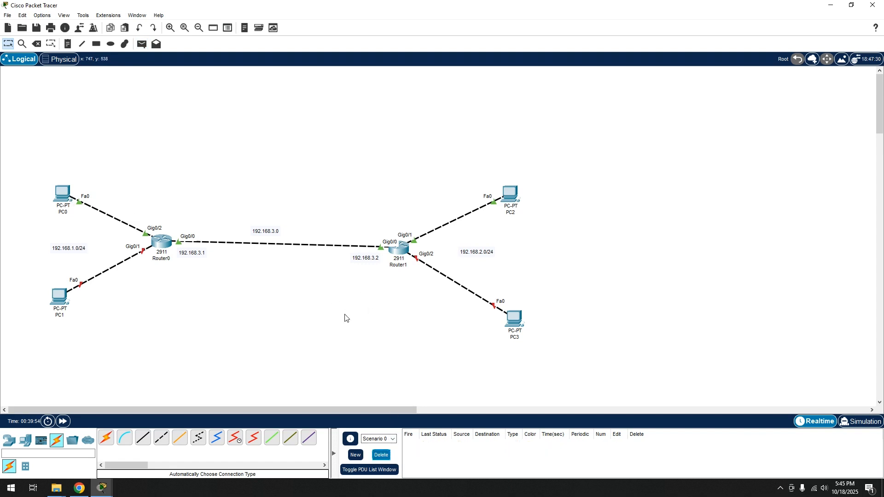
Open PC0's command prompt and place its window clear of the network topology
drag(216, 137, 328, 171)
click(67, 193)
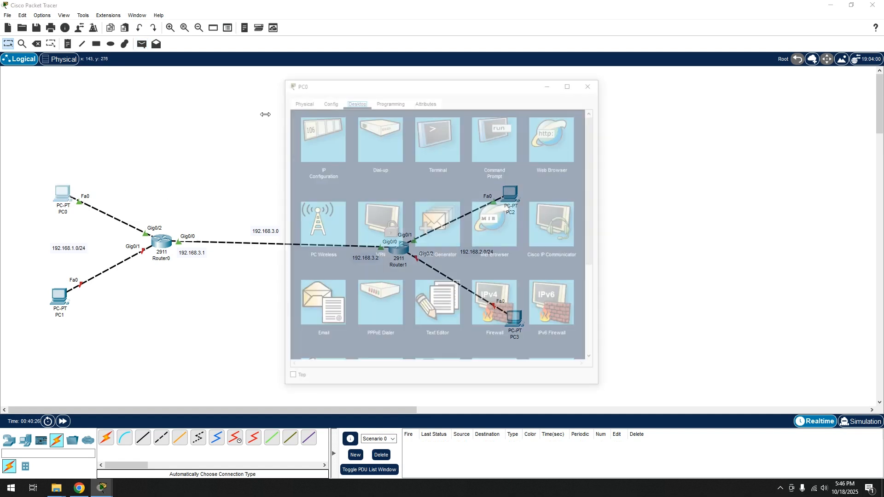
drag(383, 90, 668, 97)
click(781, 144)
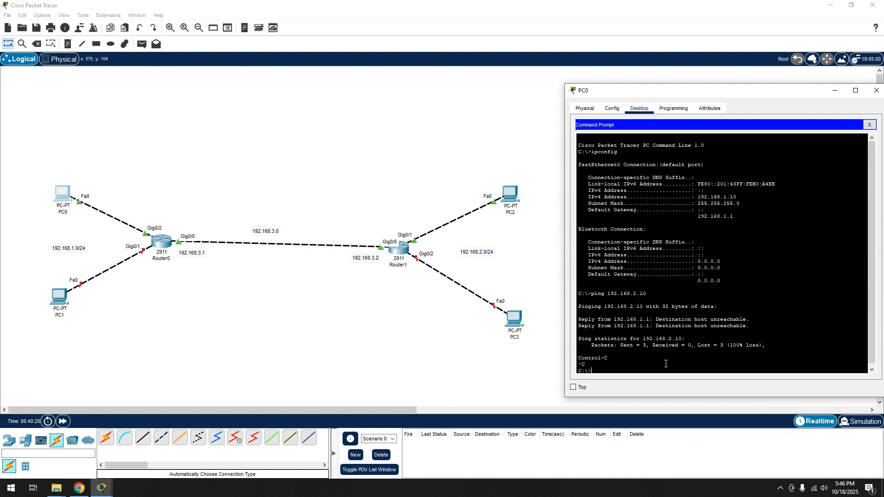
click(630, 365)
click(629, 370)
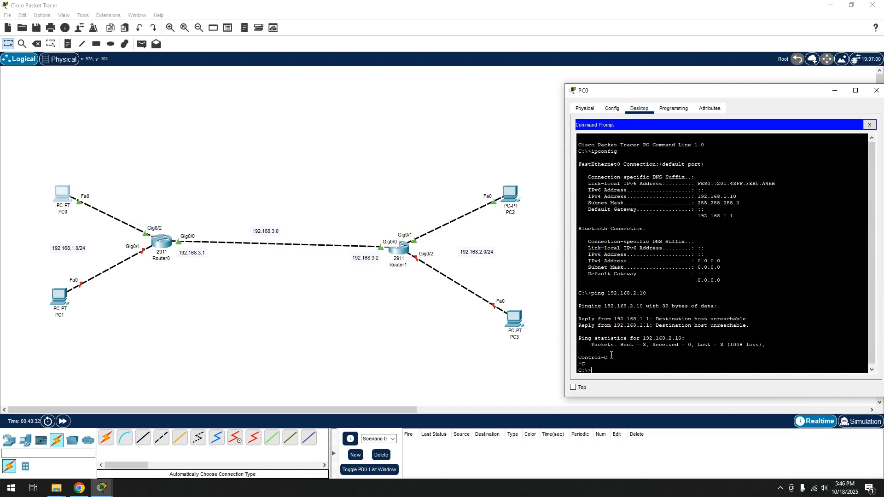
Review PC0's earlier ping output, rerun ping 192.168.2.10, examine the replies and return to the topology workspace
drag(610, 358, 572, 298)
click(680, 326)
drag(656, 319, 737, 318)
click(680, 358)
key(Up)
key(Return)
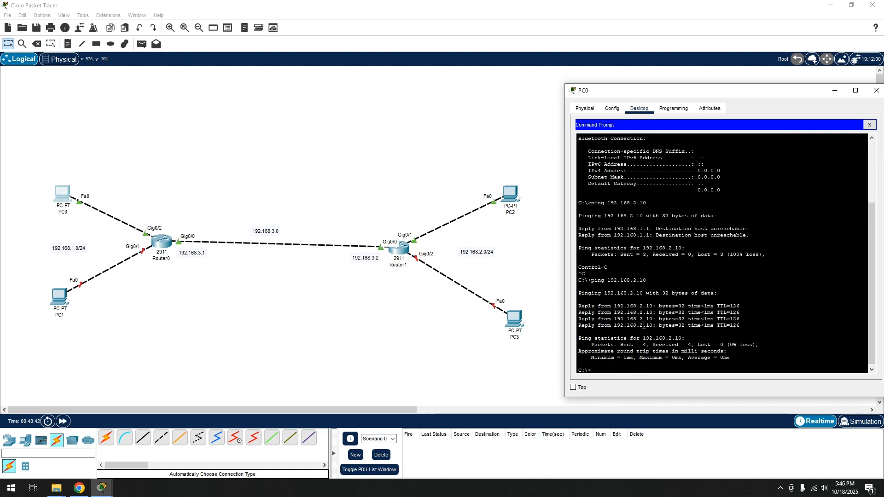
drag(579, 299, 740, 325)
click(650, 355)
click(183, 276)
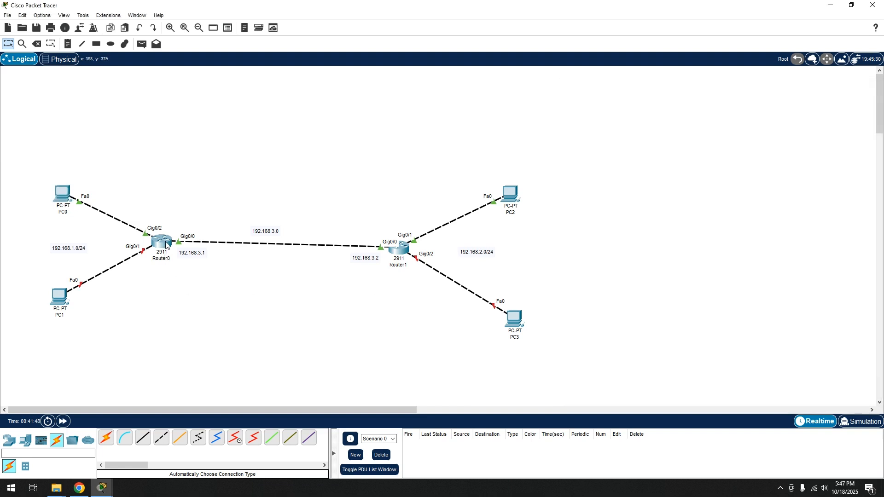
Open Router0's command line, exit configuration mode and the console session, and re-enter privileged mode with enable
click(166, 245)
drag(612, 91, 608, 85)
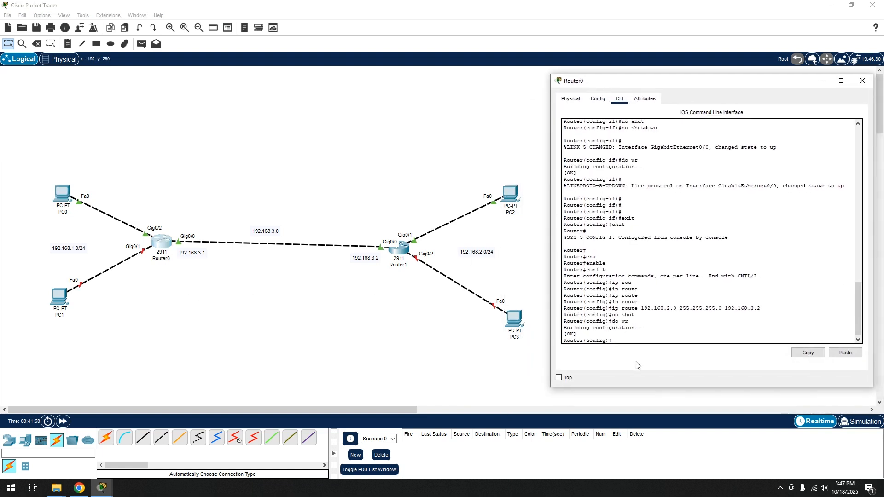
text(exit)
key(Return)
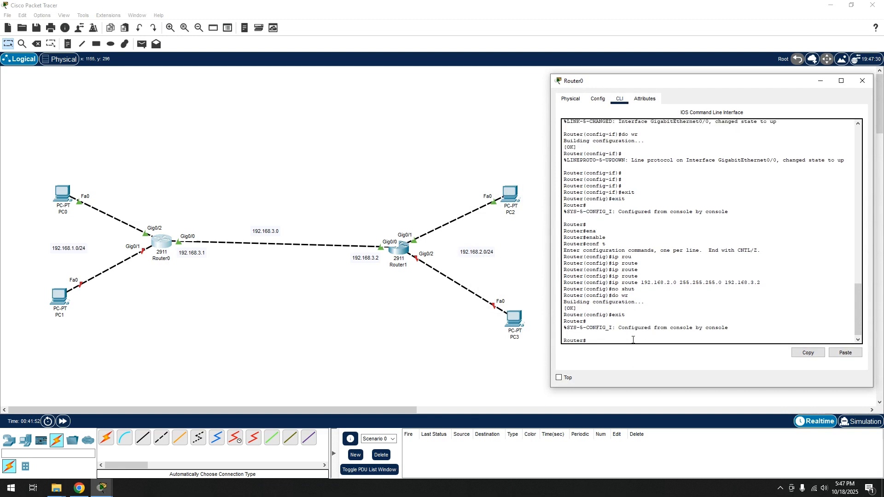
text(exit)
key(Return)
key(Return)
text(en)
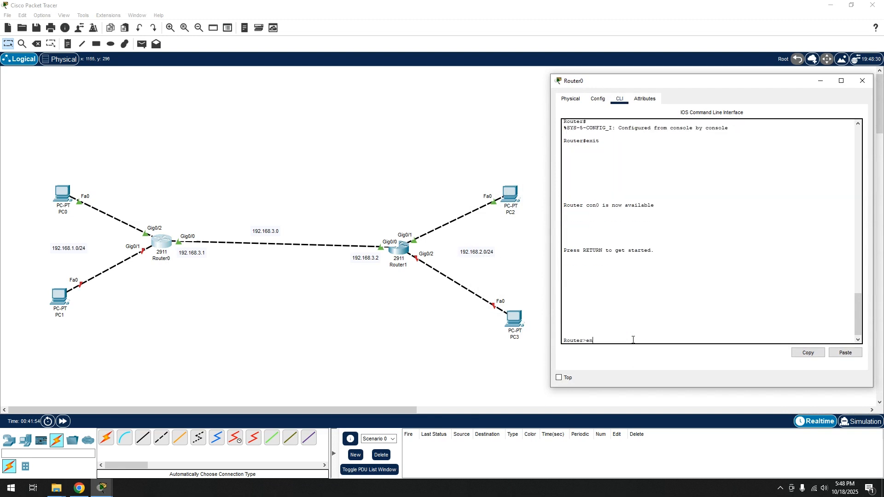
key(Tab)
key(Return)
Try to list Router0's routing table with show ip routes
text(sho)
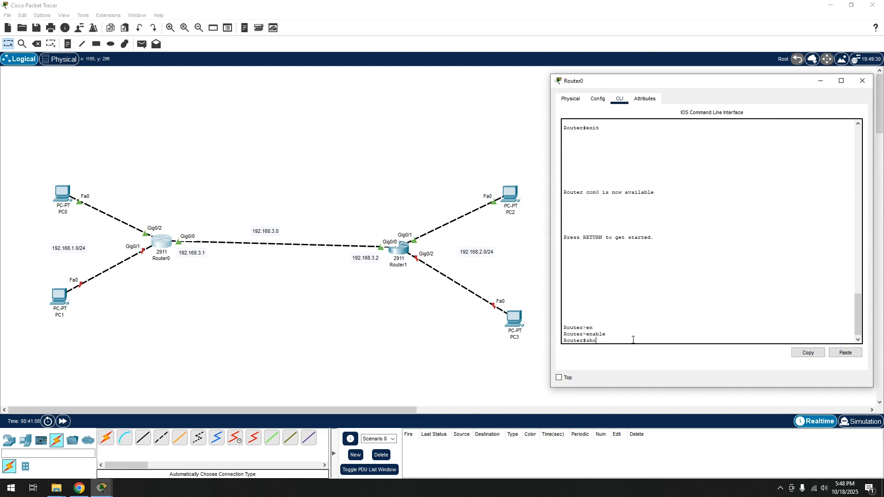
key(Tab)
text(ip)
key(Tab)
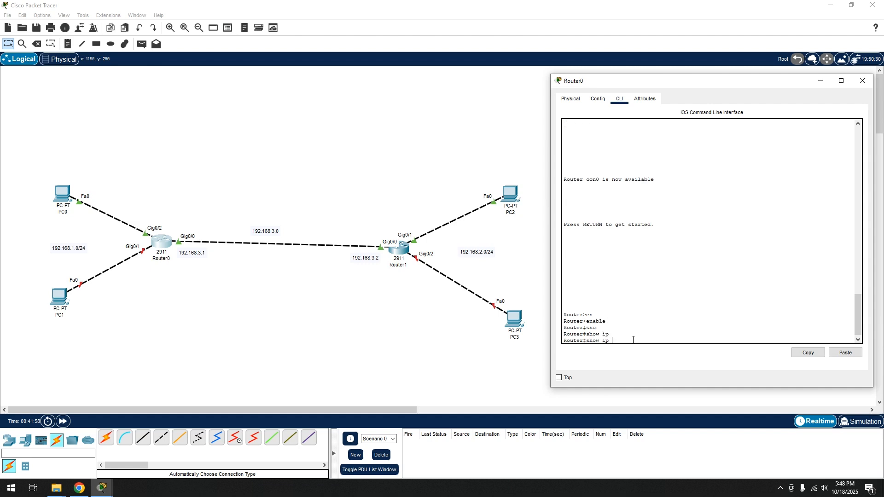
text(routes)
key(Tab)
key(Tab)
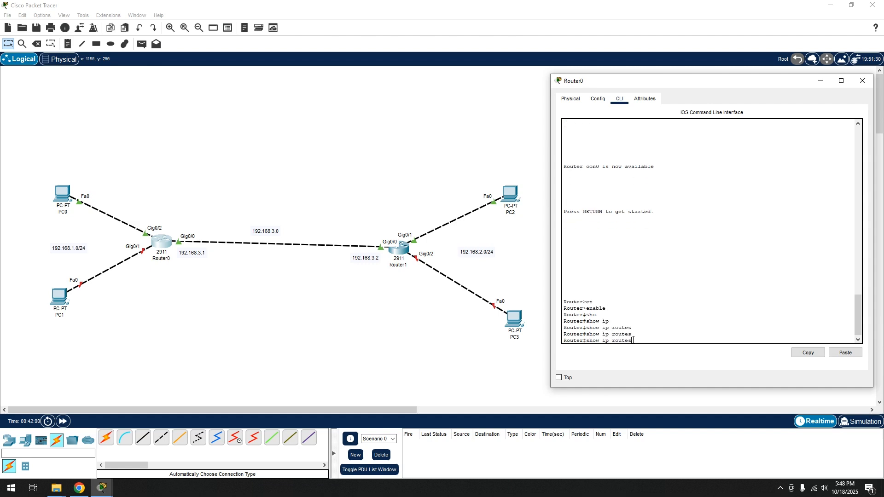
key(Return)
Display Router0's routing table with show ip route and examine the static entry for 192.168.2.0/24 and its next hop
key(Up)
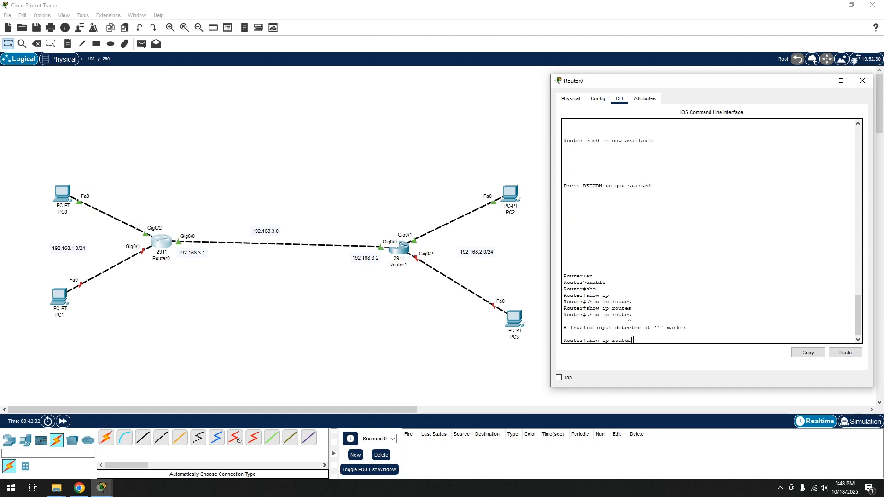
key(Return)
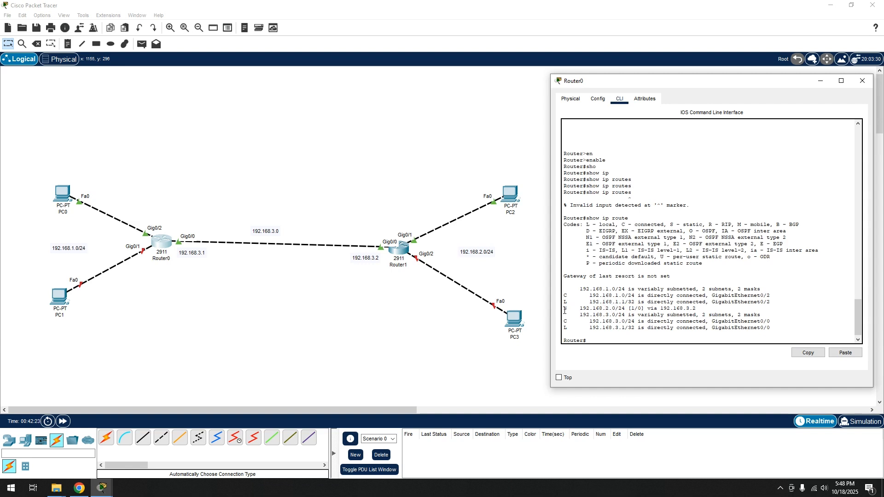
drag(564, 310, 708, 307)
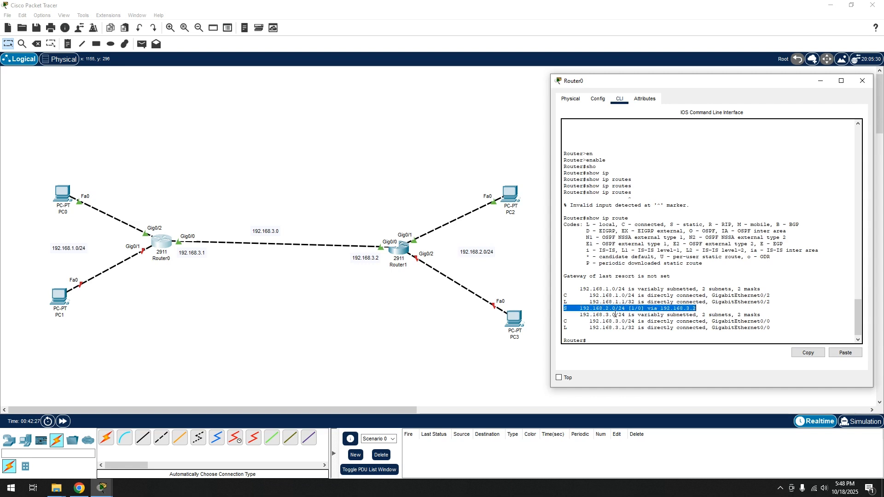
click(565, 309)
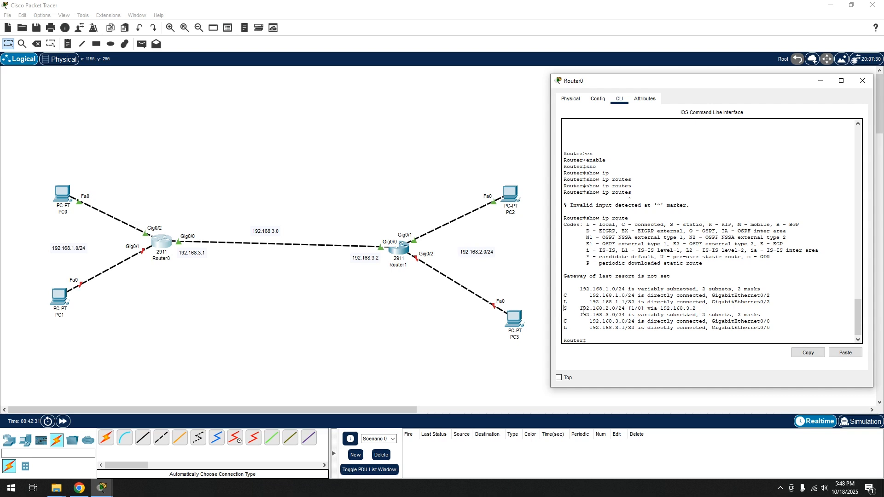
drag(583, 310, 697, 311)
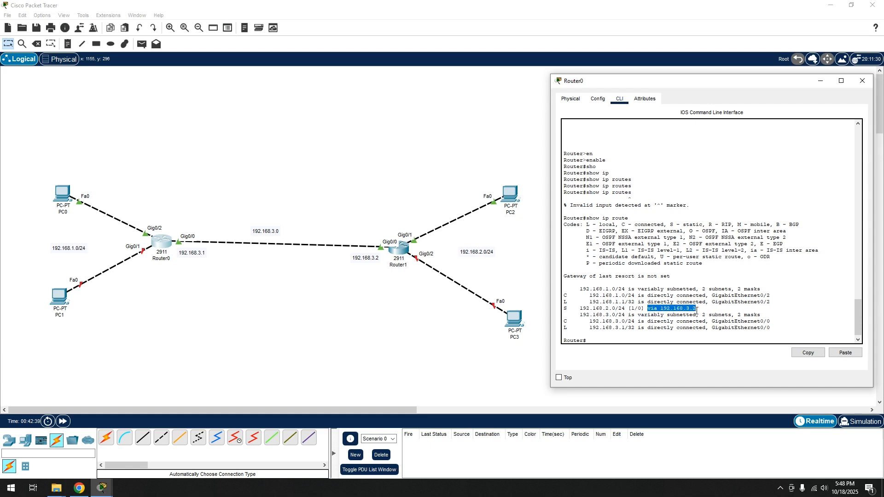